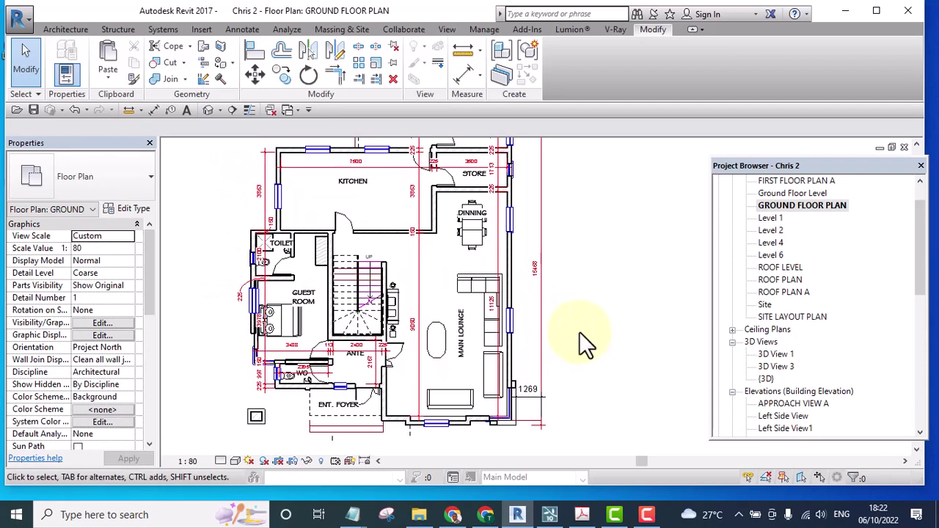
- Examine the ground floor plan around the main lounge's outer corner, its dimensions and the entrance foyer
{"action": "scroll", "coordinate": [579, 331], "scroll_direction": "down", "scroll_amount": 2}
{"action": "scroll", "coordinate": [543, 392], "scroll_direction": "up", "scroll_amount": 5}
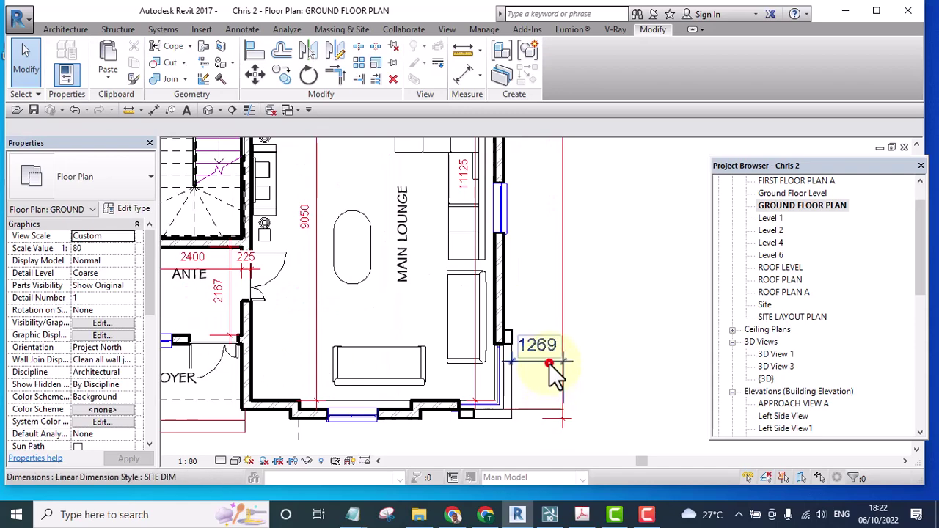
{"action": "left_click", "coordinate": [550, 365]}
{"action": "key", "text": "Escape"}
{"action": "scroll", "coordinate": [581, 339], "scroll_direction": "down", "scroll_amount": 4}
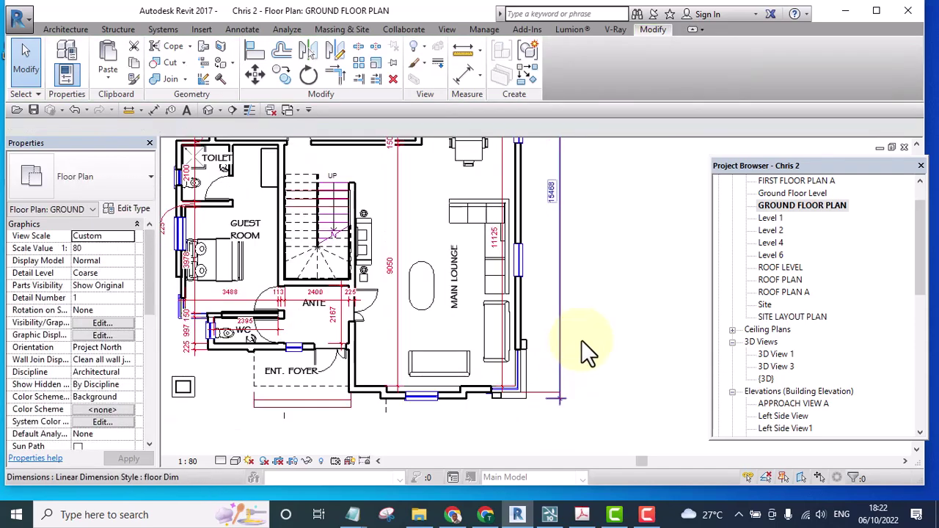
{"action": "scroll", "coordinate": [543, 256], "scroll_direction": "up", "scroll_amount": 2}
{"action": "middle_click_drag", "start_coordinate": [477, 429], "coordinate": [476, 377]}
{"action": "scroll", "coordinate": [807, 203], "scroll_direction": "up", "scroll_amount": 2}
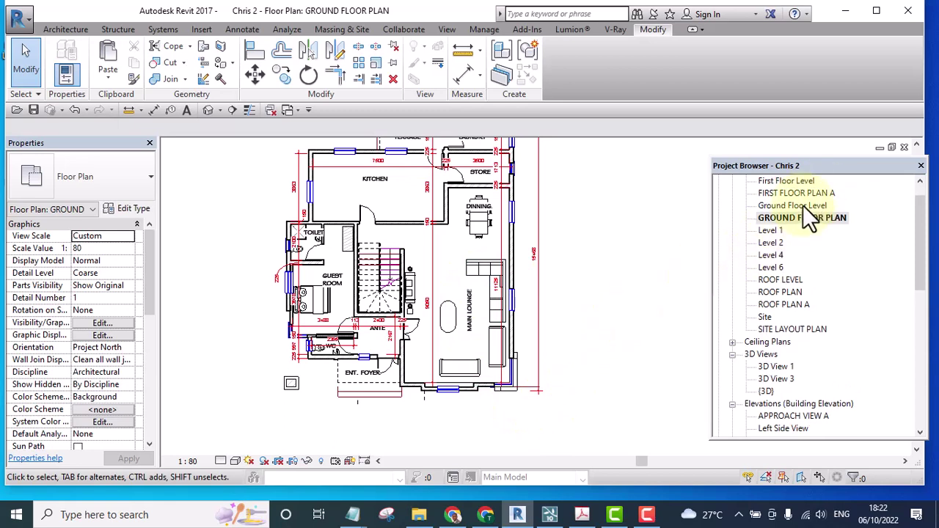
- Compare the FIRST FLOOR PLAN A view with the GROUND FLOOR PLAN view around the entrance foyer
{"action": "double_click", "coordinate": [791, 217]}
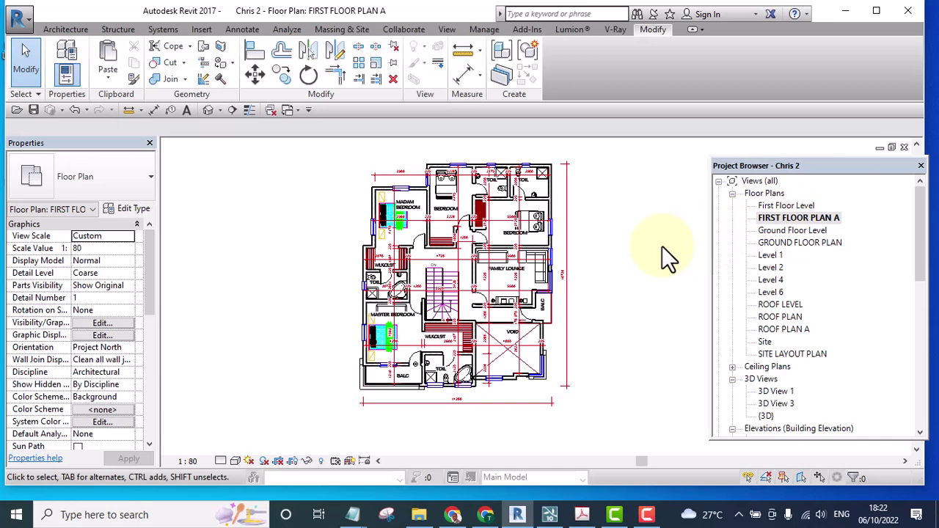
{"action": "middle_click_drag", "start_coordinate": [585, 292], "coordinate": [581, 282]}
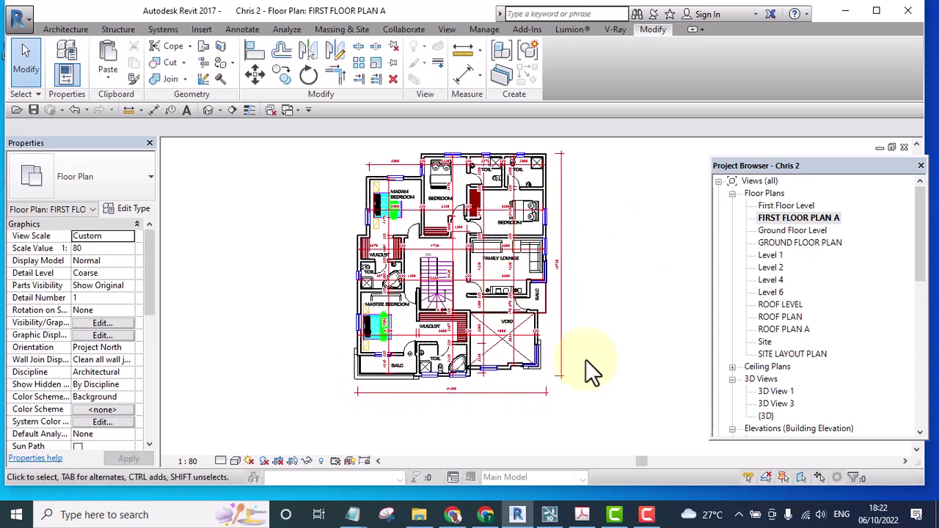
{"action": "double_click", "coordinate": [788, 243]}
{"action": "middle_click_drag", "start_coordinate": [576, 311], "coordinate": [612, 375]}
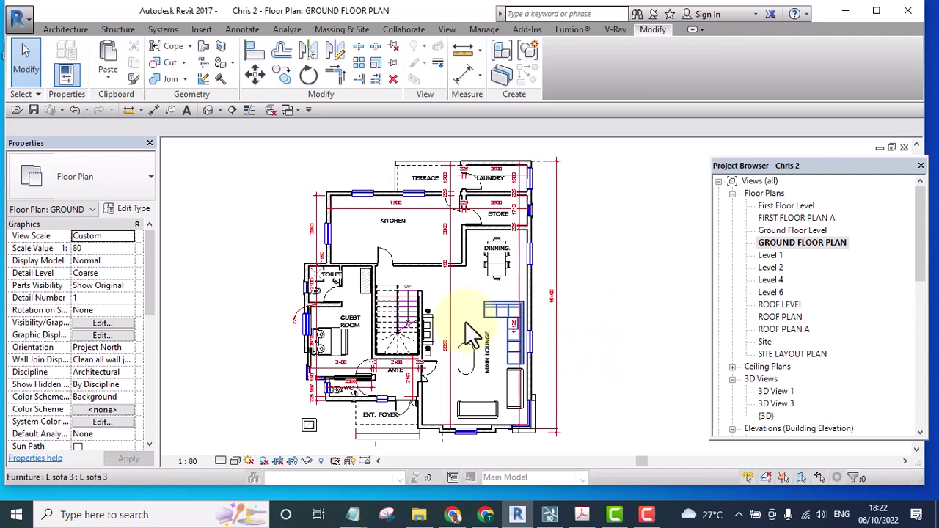
{"action": "middle_click_drag", "start_coordinate": [583, 319], "coordinate": [596, 368]}
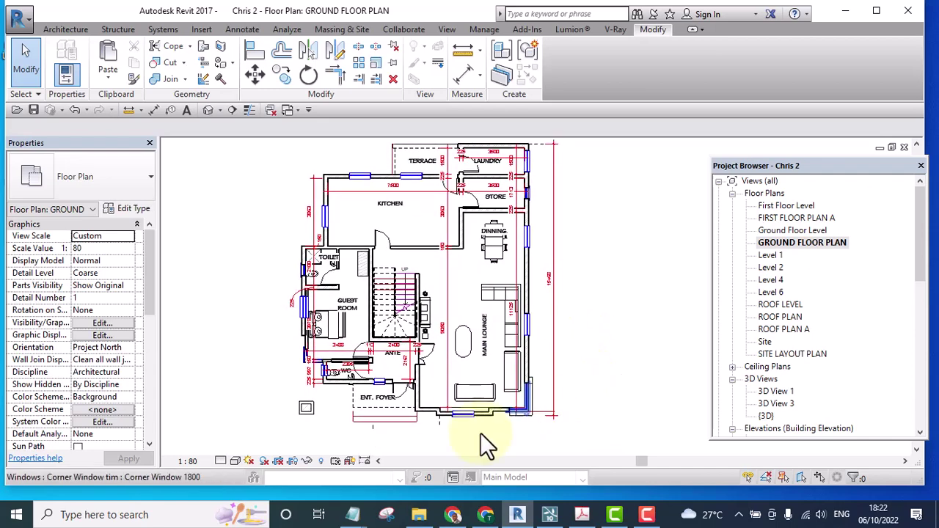
{"action": "scroll", "coordinate": [378, 446], "scroll_direction": "up", "scroll_amount": 1}
{"action": "scroll", "coordinate": [371, 440], "scroll_direction": "up", "scroll_amount": 1}
{"action": "middle_click_drag", "start_coordinate": [379, 449], "coordinate": [367, 380]}
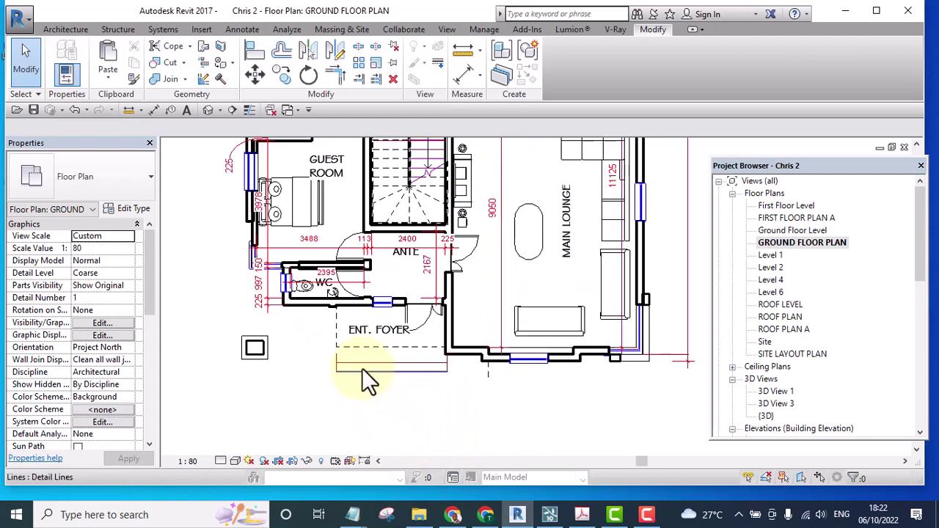
{"action": "scroll", "coordinate": [362, 367], "scroll_direction": "up", "scroll_amount": 1}
{"action": "scroll", "coordinate": [376, 377], "scroll_direction": "down", "scroll_amount": 2}
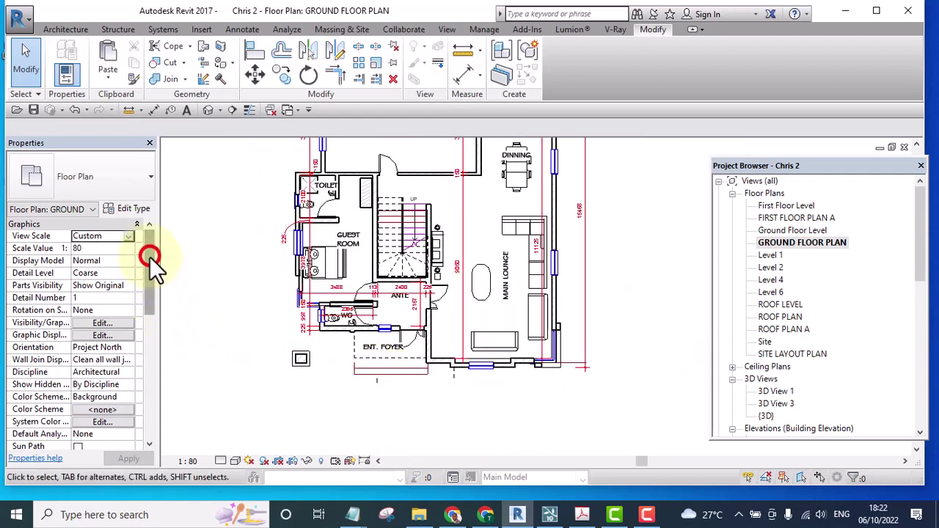
- Set the ground floor plan's underlay base level to First Floor Level
{"action": "left_click_drag", "start_coordinate": [150, 257], "coordinate": [151, 305]}
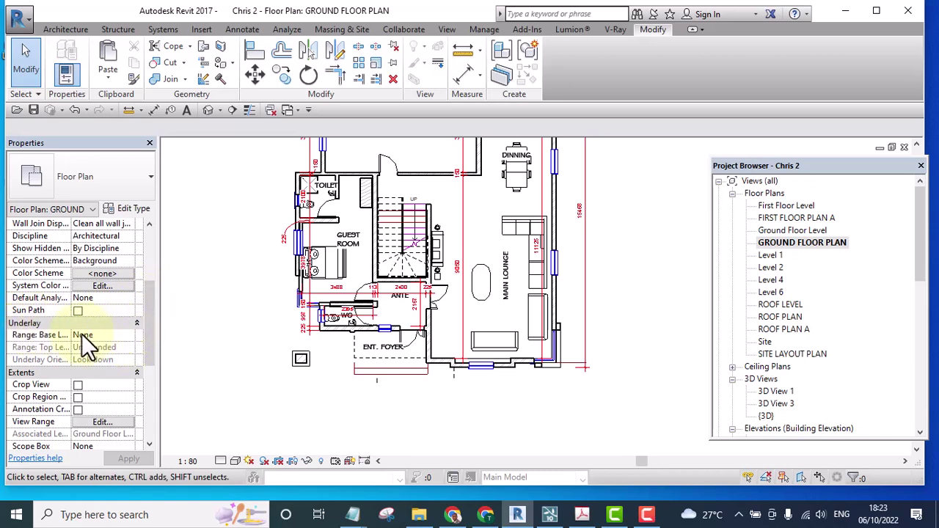
{"action": "left_click", "coordinate": [129, 333]}
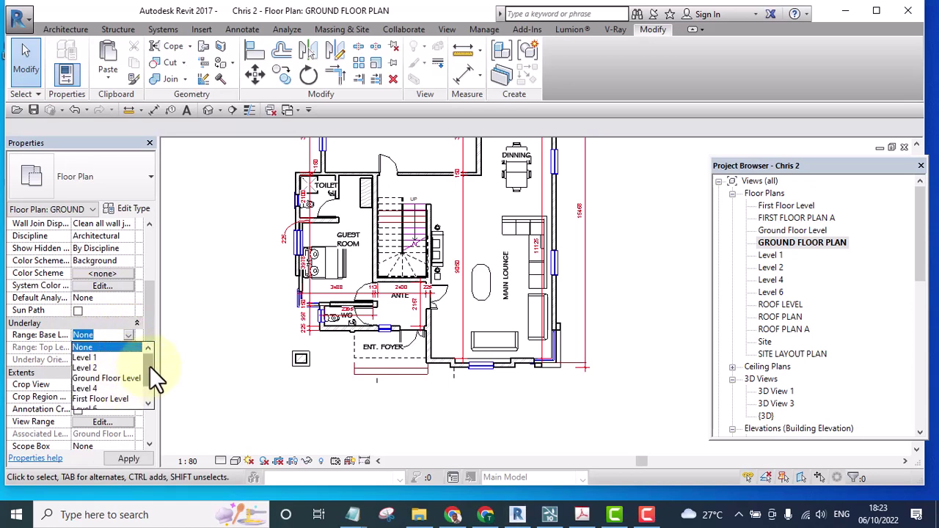
{"action": "left_click", "coordinate": [107, 397]}
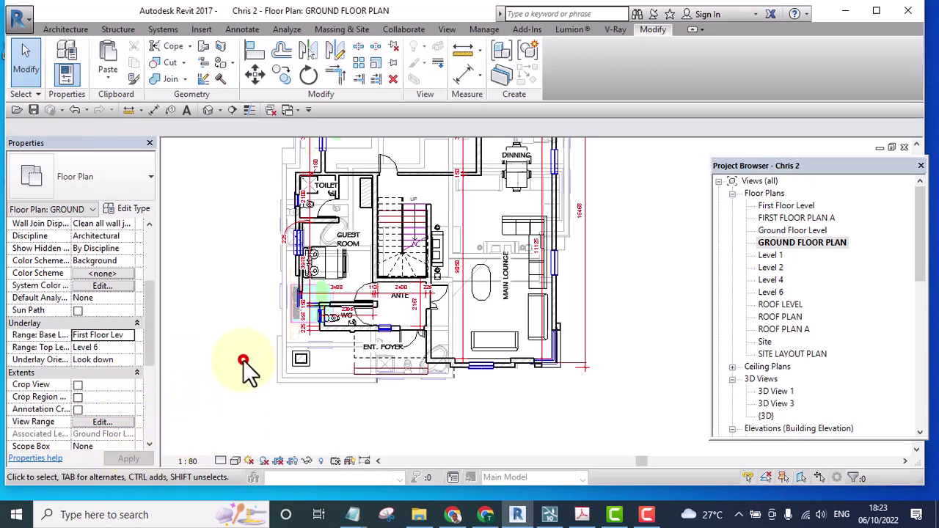
- Examine where the underlaid first floor outline projects beyond the ground floor walls around the whole plan
{"action": "scroll", "coordinate": [327, 344], "scroll_direction": "down", "scroll_amount": 2}
{"action": "middle_click_drag", "start_coordinate": [315, 373], "coordinate": [339, 412]}
{"action": "scroll", "coordinate": [335, 219], "scroll_direction": "up", "scroll_amount": 4}
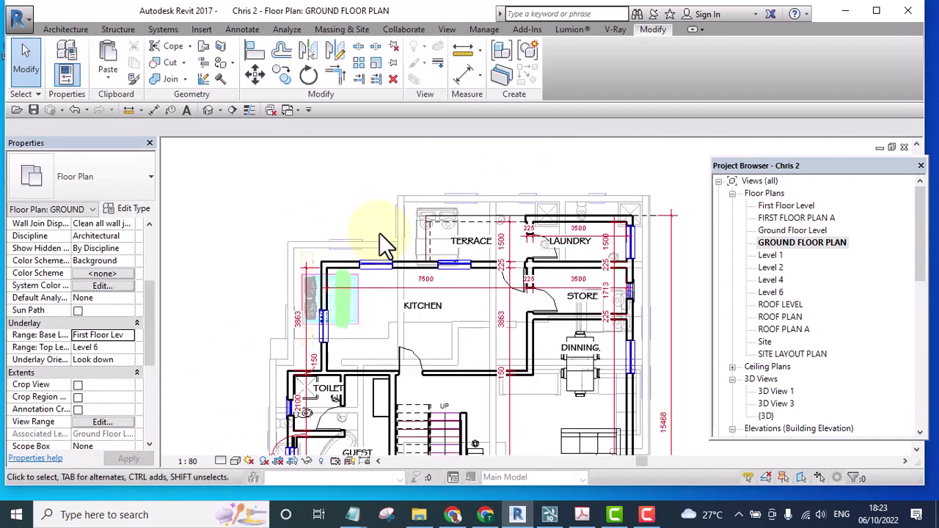
{"action": "scroll", "coordinate": [523, 214], "scroll_direction": "down", "scroll_amount": 4}
{"action": "scroll", "coordinate": [503, 262], "scroll_direction": "up", "scroll_amount": 2}
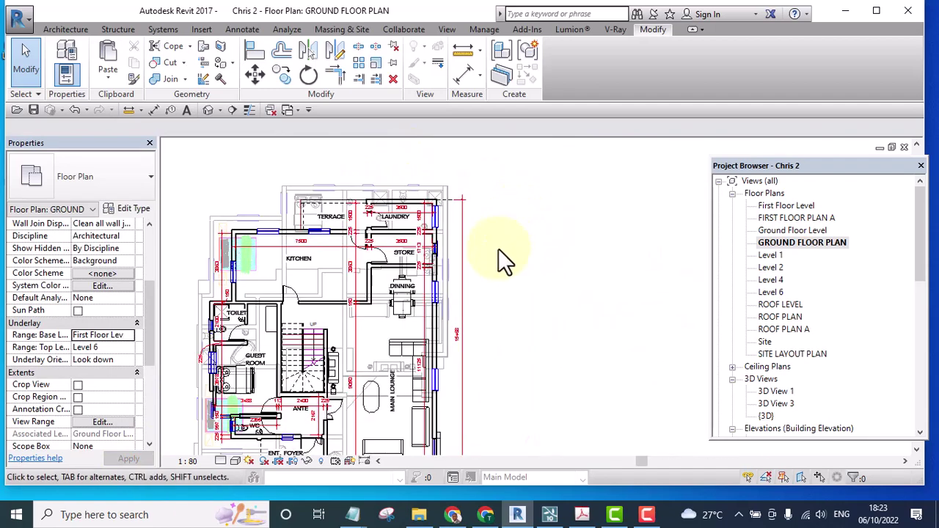
{"action": "mouse_move", "coordinate": [503, 262]}
{"action": "middle_mouse_down"}
{"action": "mouse_move", "coordinate": [495, 312]}
{"action": "mouse_move", "coordinate": [514, 266]}
{"action": "middle_mouse_up"}
{"action": "scroll", "coordinate": [505, 262], "scroll_direction": "down", "scroll_amount": 3}
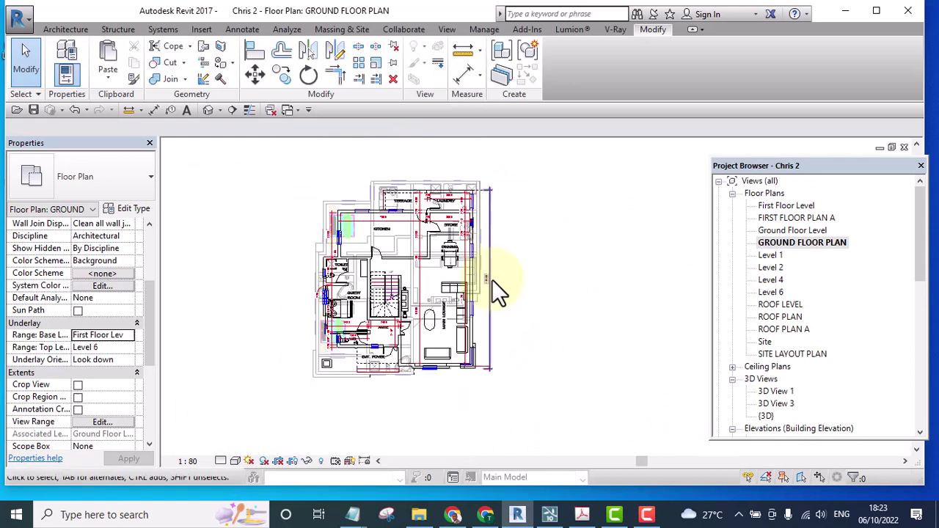
{"action": "scroll", "coordinate": [526, 243], "scroll_direction": "up", "scroll_amount": 1}
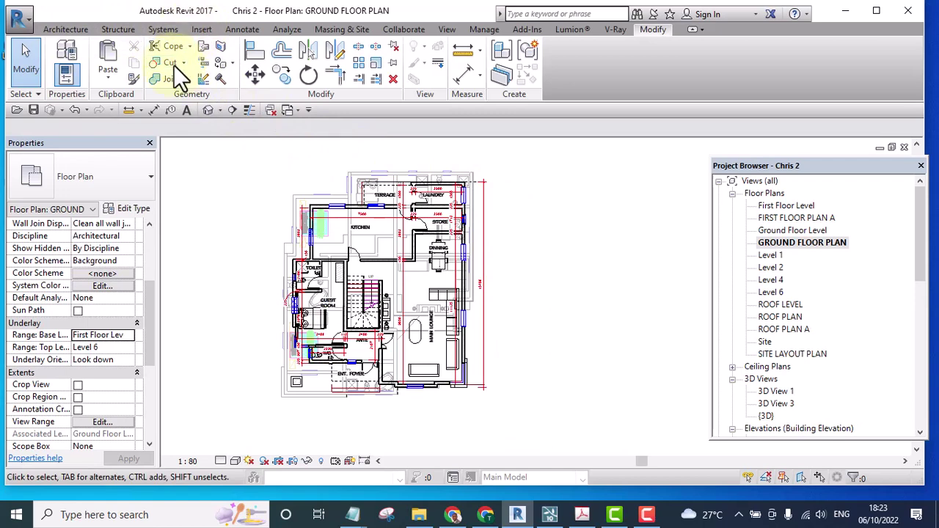
- Trace the underlaid first floor wall edges beside and above the terrace with detail lines picked in the <Overhead> line style
{"action": "left_click", "coordinate": [244, 30]}
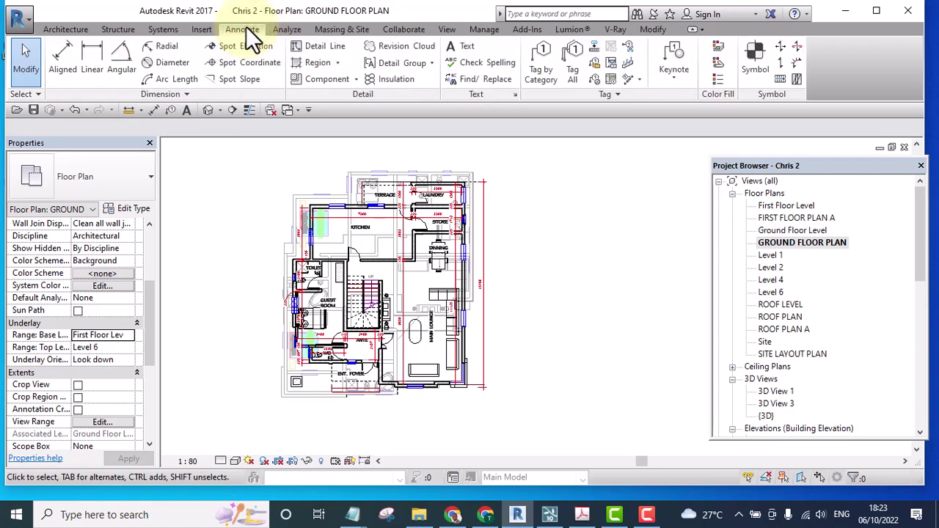
{"action": "left_click", "coordinate": [327, 48]}
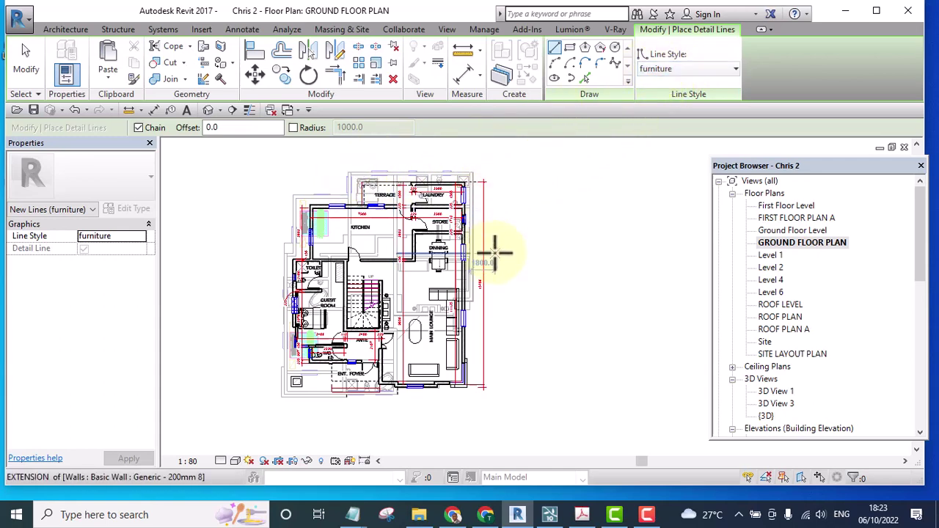
{"action": "left_click", "coordinate": [664, 68]}
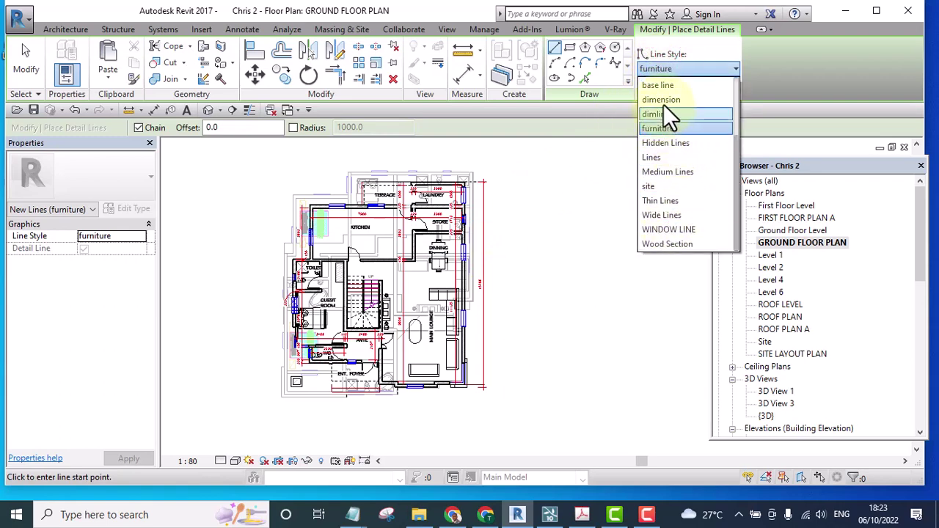
{"action": "scroll", "coordinate": [668, 205], "scroll_direction": "up", "scroll_amount": 2}
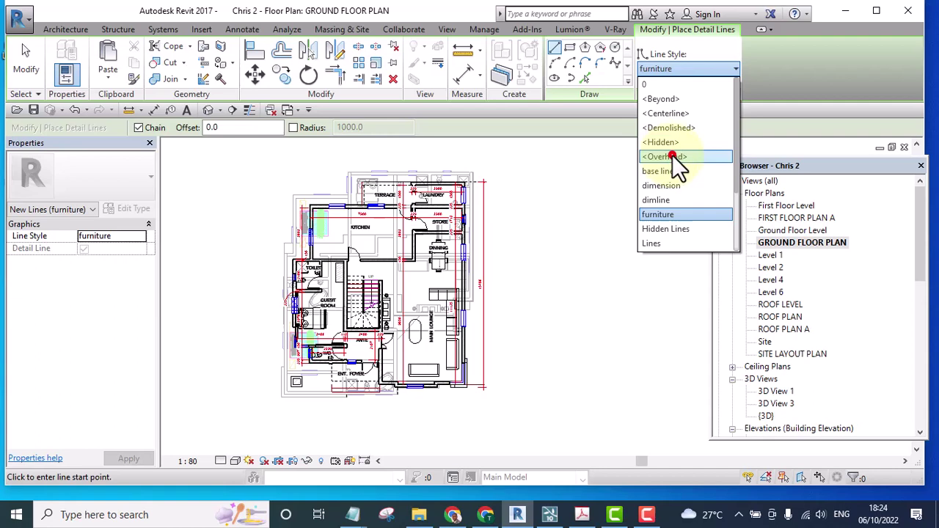
{"action": "left_click", "coordinate": [674, 157]}
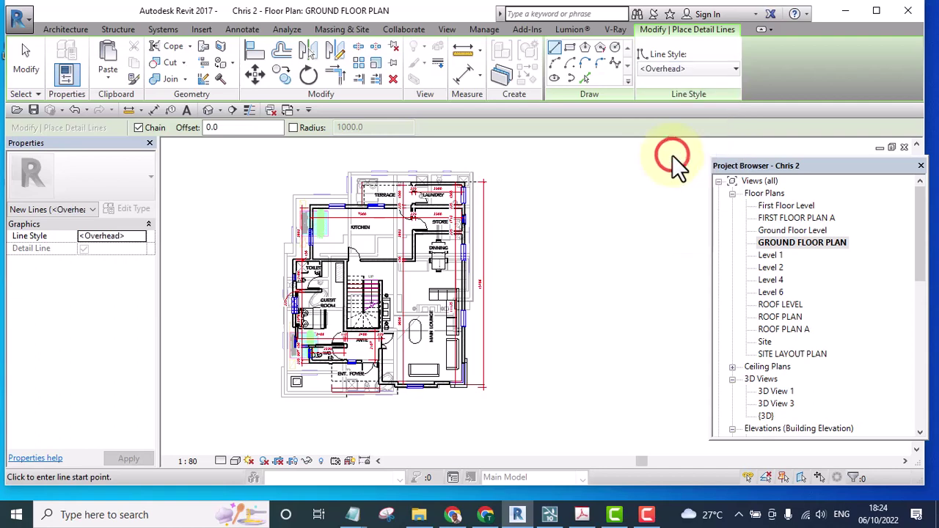
{"action": "left_click", "coordinate": [585, 77]}
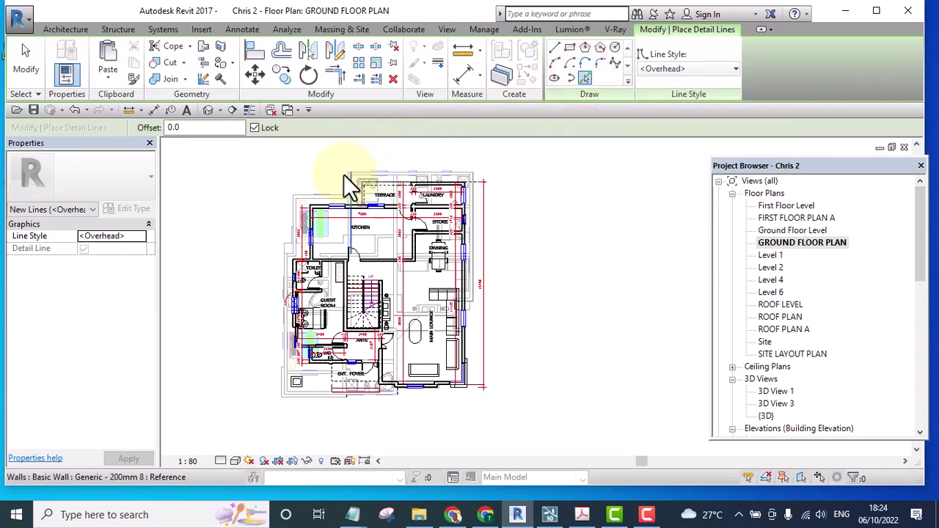
{"action": "scroll", "coordinate": [344, 176], "scroll_direction": "up", "scroll_amount": 10}
{"action": "left_click", "coordinate": [369, 164]}
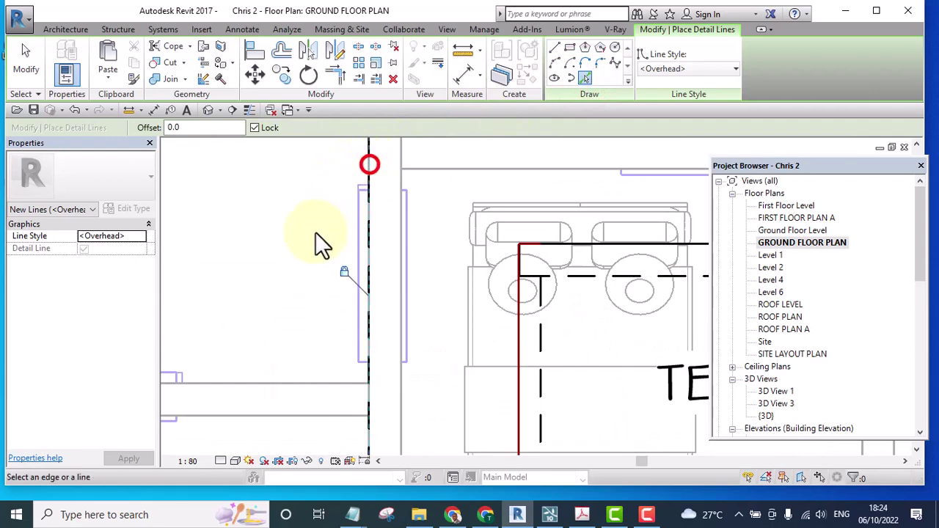
{"action": "scroll", "coordinate": [341, 254], "scroll_direction": "down", "scroll_amount": 3}
{"action": "left_click", "coordinate": [391, 214]}
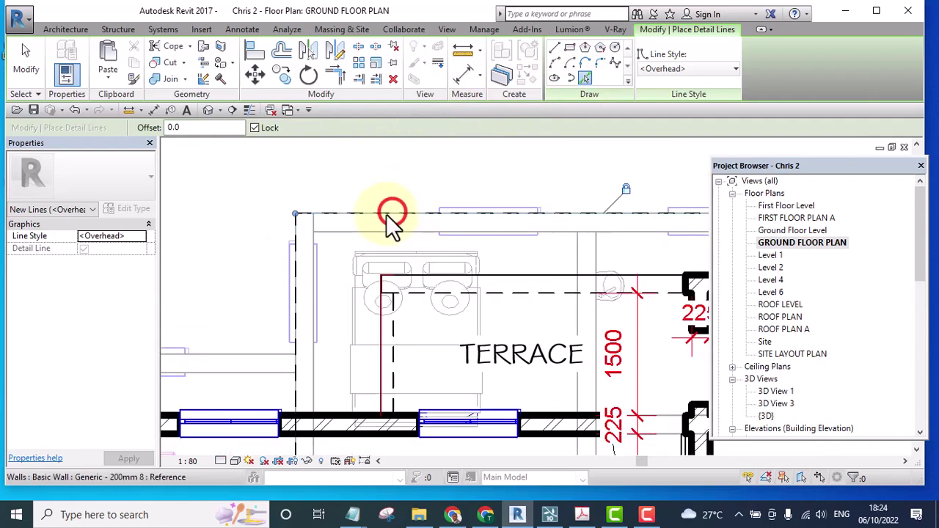
{"action": "scroll", "coordinate": [381, 216], "scroll_direction": "down", "scroll_amount": 3}
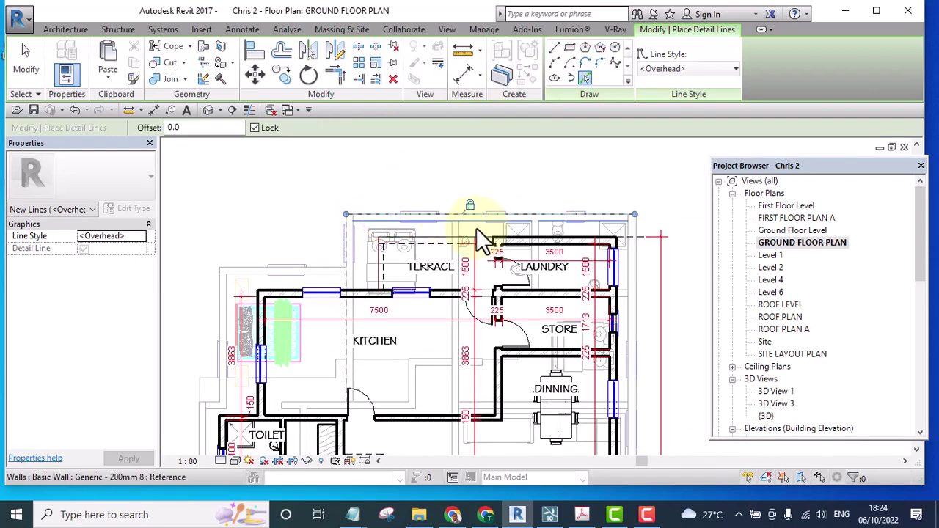
- Pick the first floor's right outer wall edge and its return at the main lounge as <Overhead> detail lines
{"action": "scroll", "coordinate": [482, 235], "scroll_direction": "up", "scroll_amount": 1}
{"action": "middle_click_drag", "start_coordinate": [415, 193], "coordinate": [395, 231]}
{"action": "scroll", "coordinate": [488, 235], "scroll_direction": "up", "scroll_amount": 5}
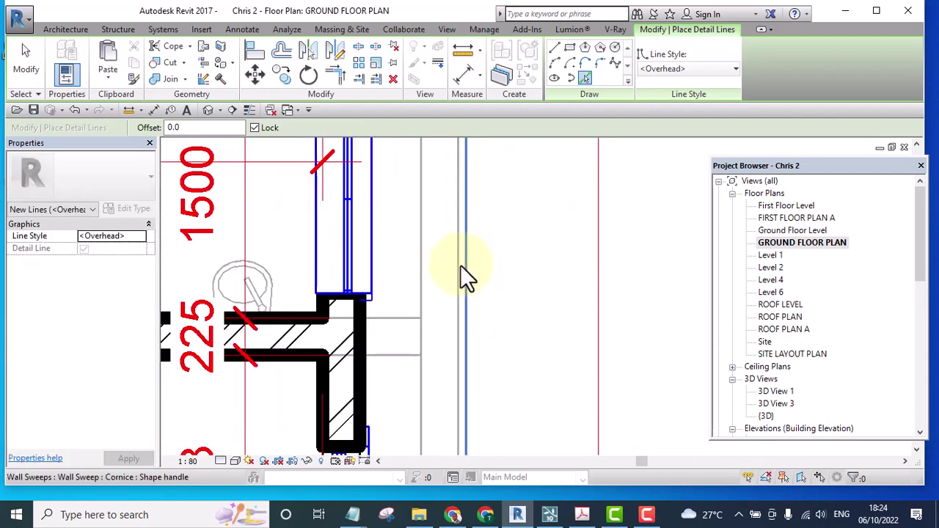
{"action": "left_click", "coordinate": [457, 265]}
{"action": "scroll", "coordinate": [465, 220], "scroll_direction": "down", "scroll_amount": 3}
{"action": "scroll", "coordinate": [474, 210], "scroll_direction": "down", "scroll_amount": 4}
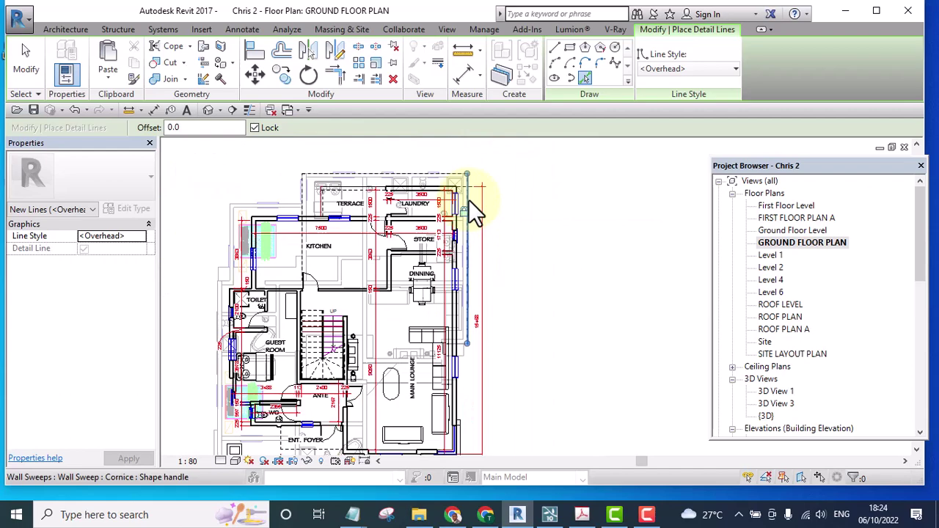
{"action": "scroll", "coordinate": [472, 315], "scroll_direction": "up", "scroll_amount": 6}
{"action": "scroll", "coordinate": [447, 270], "scroll_direction": "up", "scroll_amount": 3}
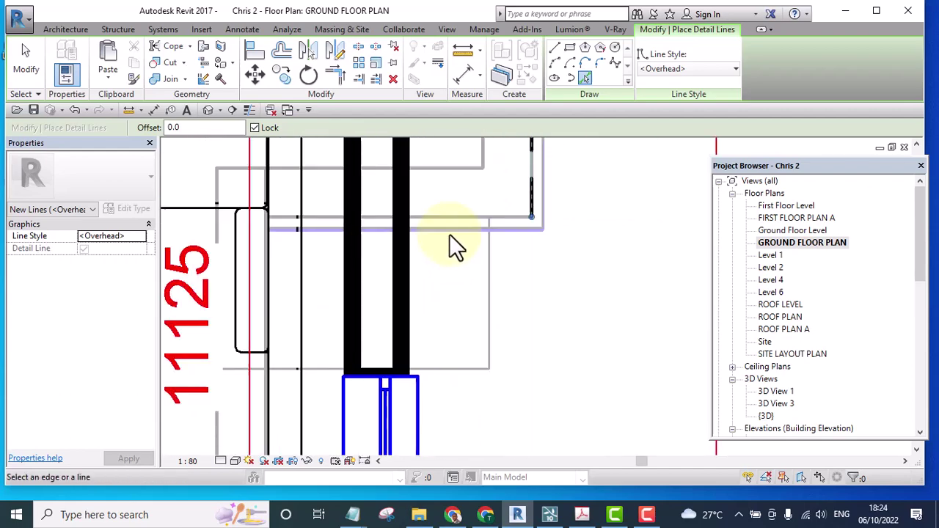
{"action": "left_click", "coordinate": [452, 218]}
{"action": "scroll", "coordinate": [463, 221], "scroll_direction": "down", "scroll_amount": 5}
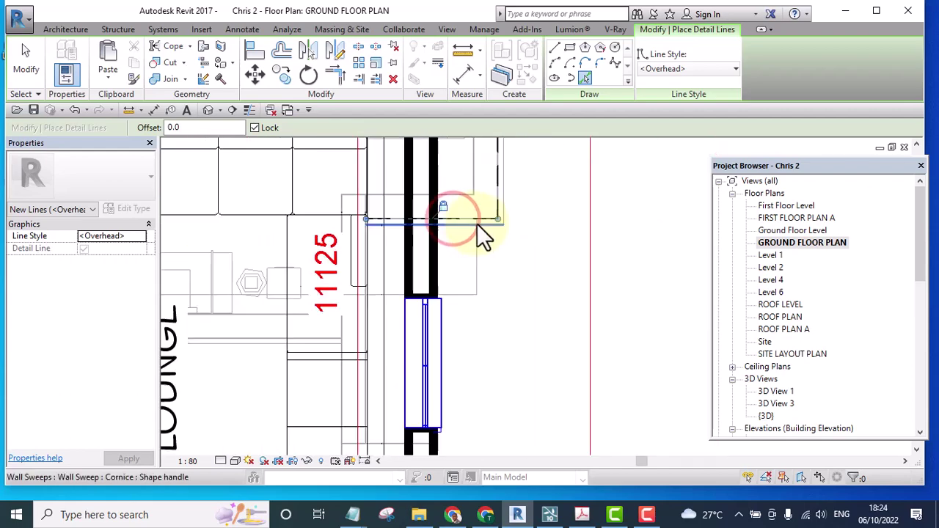
- Pick the first floor wall's side edge and front edge near the entrance foyer as <Overhead> detail lines
{"action": "scroll", "coordinate": [352, 367], "scroll_direction": "up", "scroll_amount": 6}
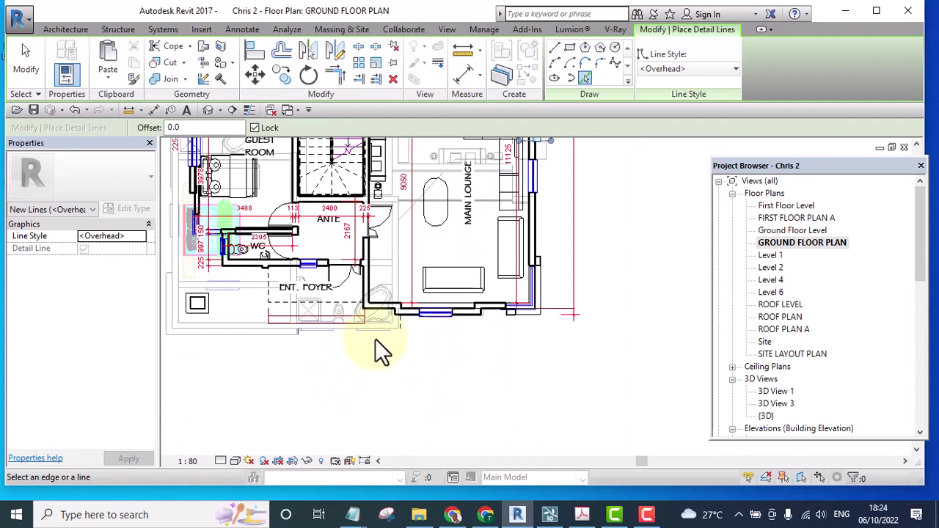
{"action": "left_click", "coordinate": [502, 273]}
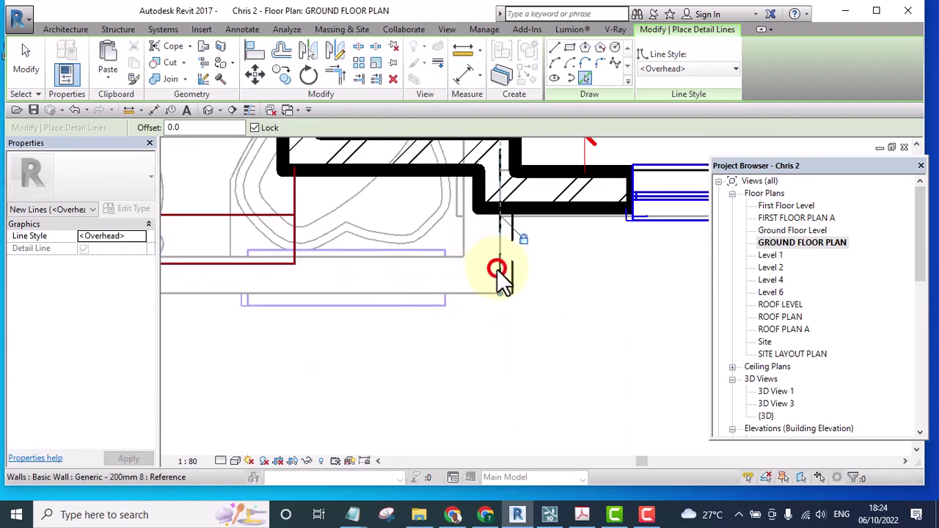
{"action": "left_click", "coordinate": [449, 294]}
{"action": "scroll", "coordinate": [558, 345], "scroll_direction": "down", "scroll_amount": 4}
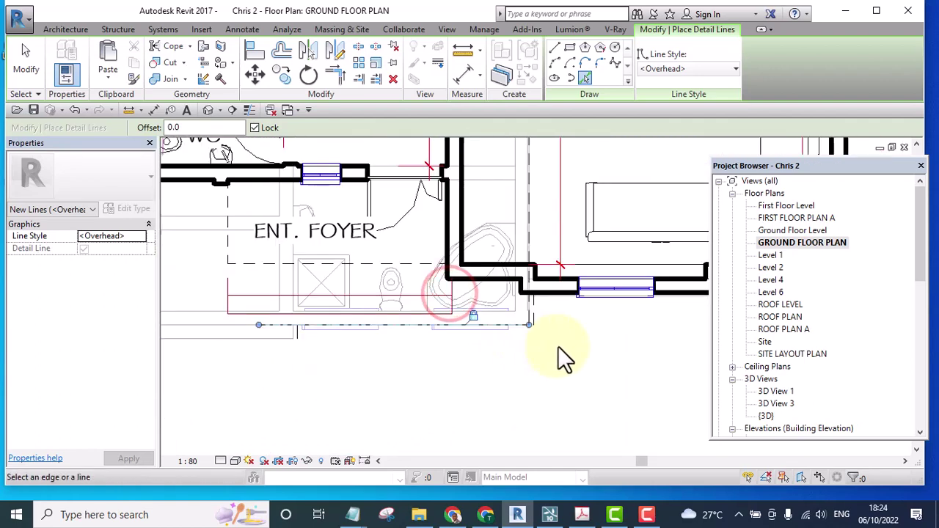
- Pick the front balcony's outer edge and its short return below the entrance foyer as <Overhead> detail lines
{"action": "scroll", "coordinate": [316, 345], "scroll_direction": "up", "scroll_amount": 5}
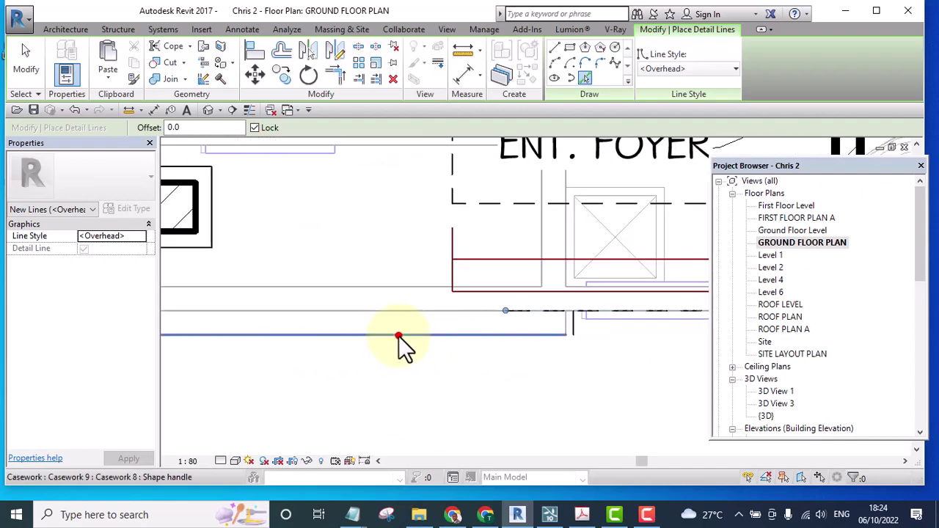
{"action": "left_click", "coordinate": [398, 336]}
{"action": "scroll", "coordinate": [570, 325], "scroll_direction": "up", "scroll_amount": 2}
{"action": "left_click", "coordinate": [561, 323]}
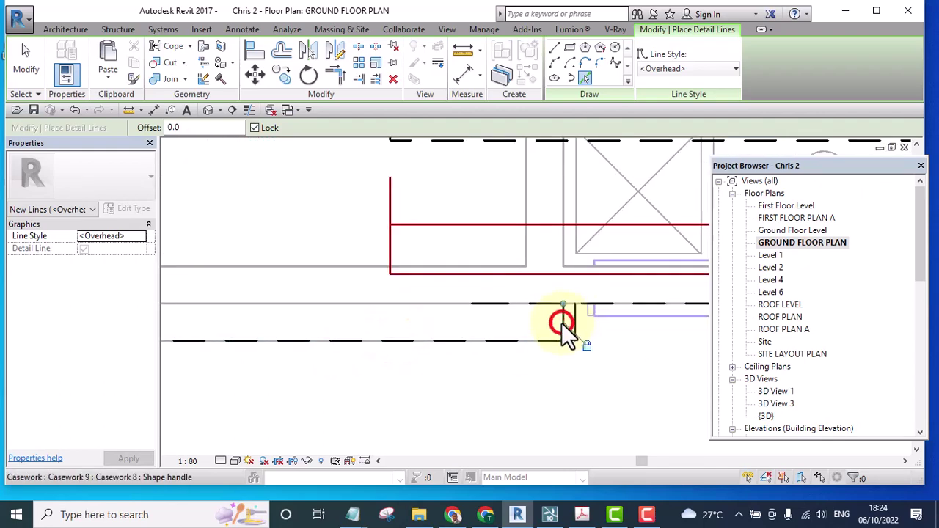
- Pick the front balcony's left outer edge, its upper return and the adjoining inner wall edges around the column as <Overhead> detail lines
{"action": "scroll", "coordinate": [562, 327], "scroll_direction": "down", "scroll_amount": 4}
{"action": "scroll", "coordinate": [433, 323], "scroll_direction": "up", "scroll_amount": 2}
{"action": "scroll", "coordinate": [411, 318], "scroll_direction": "up", "scroll_amount": 2}
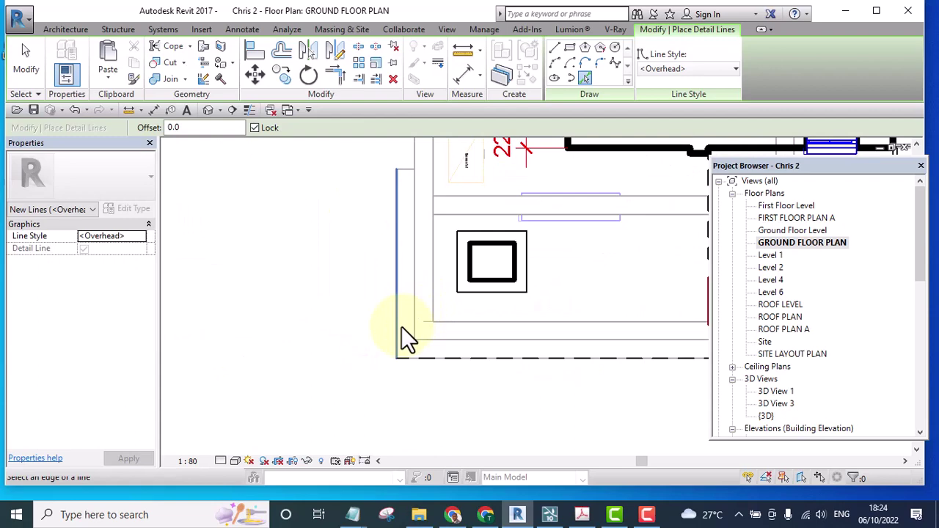
{"action": "left_click", "coordinate": [398, 327]}
{"action": "scroll", "coordinate": [398, 325], "scroll_direction": "up", "scroll_amount": 2}
{"action": "left_click", "coordinate": [415, 322]}
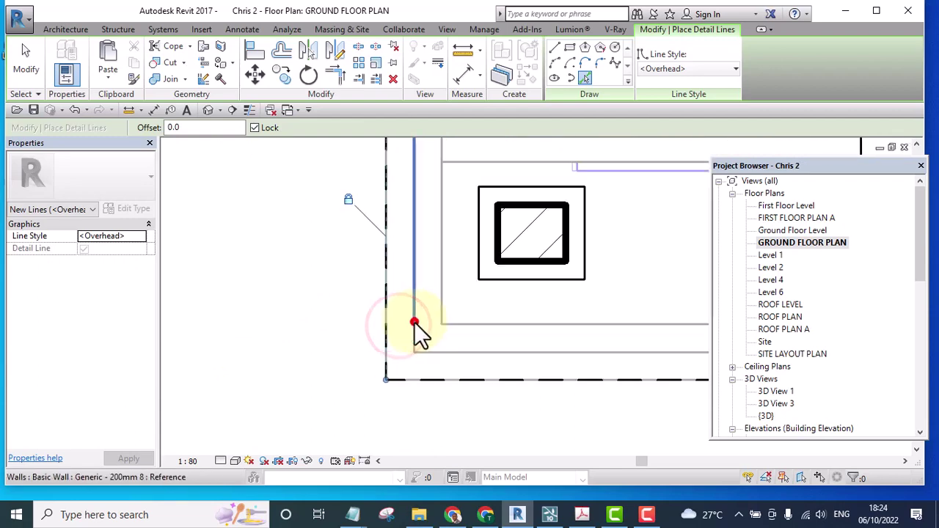
{"action": "left_click", "coordinate": [463, 356]}
{"action": "scroll", "coordinate": [408, 378], "scroll_direction": "down", "scroll_amount": 2}
{"action": "scroll", "coordinate": [413, 249], "scroll_direction": "up", "scroll_amount": 3}
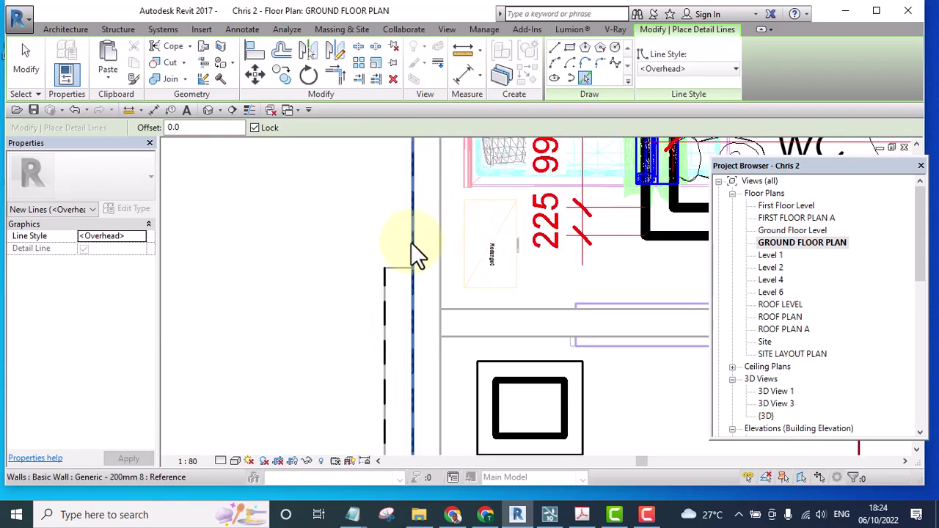
{"action": "left_click", "coordinate": [397, 283]}
- Pick the underlaid first floor wall's short return above the toilet's outer corner as an <Overhead> detail line
{"action": "scroll", "coordinate": [393, 360], "scroll_direction": "down", "scroll_amount": 5}
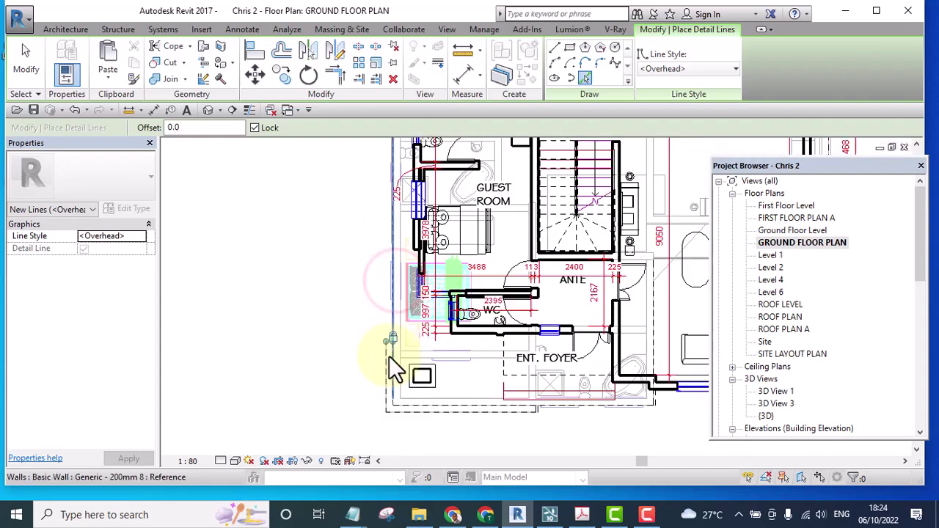
{"action": "scroll", "coordinate": [403, 323], "scroll_direction": "up", "scroll_amount": 4}
{"action": "scroll", "coordinate": [399, 323], "scroll_direction": "up", "scroll_amount": 4}
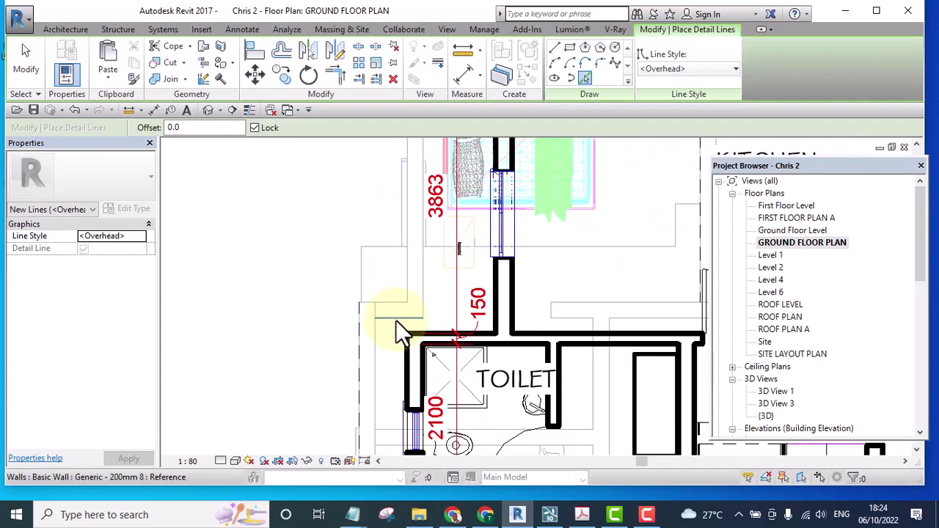
{"action": "left_click", "coordinate": [387, 297]}
{"action": "scroll", "coordinate": [345, 318], "scroll_direction": "down", "scroll_amount": 1}
{"action": "scroll", "coordinate": [344, 317], "scroll_direction": "down", "scroll_amount": 3}
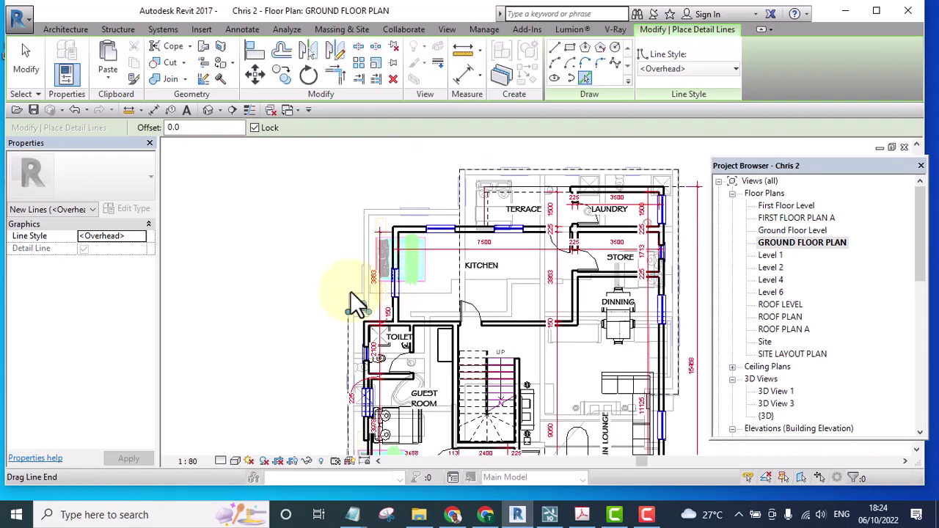
- Pick the first floor wall's outer side edge and rear edge around the kitchen as <Overhead> detail lines and finish line placement
{"action": "scroll", "coordinate": [350, 291], "scroll_direction": "up", "scroll_amount": 5}
{"action": "left_click", "coordinate": [346, 283]}
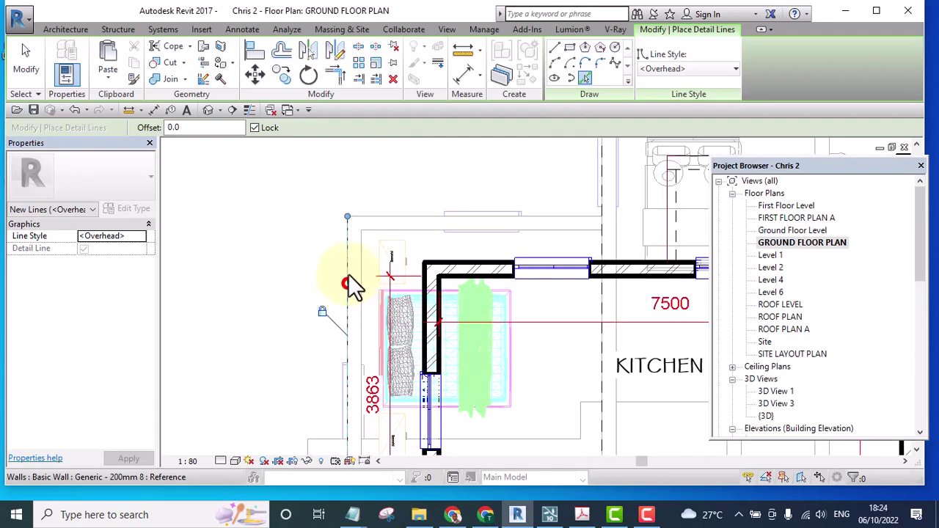
{"action": "left_click", "coordinate": [370, 216]}
{"action": "scroll", "coordinate": [370, 220], "scroll_direction": "down", "scroll_amount": 3}
{"action": "scroll", "coordinate": [465, 179], "scroll_direction": "up", "scroll_amount": 2}
{"action": "scroll", "coordinate": [476, 185], "scroll_direction": "up", "scroll_amount": 2}
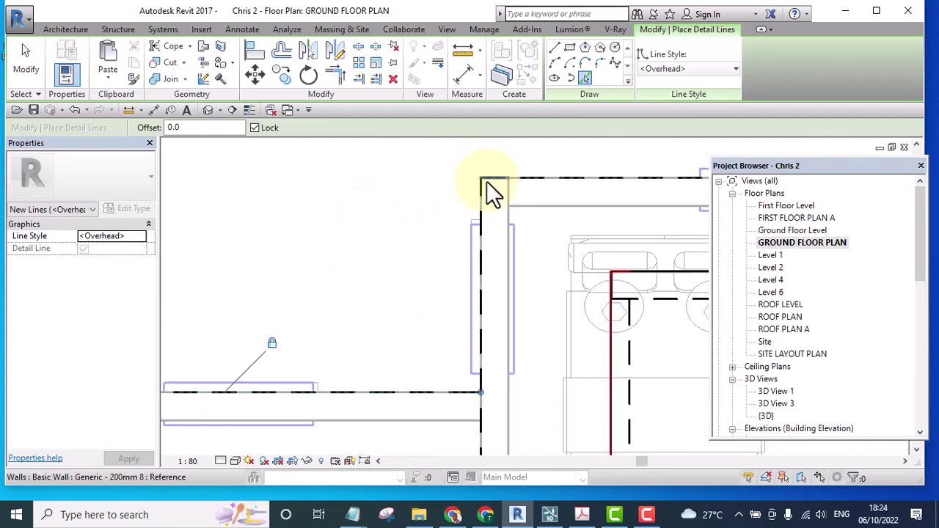
{"action": "scroll", "coordinate": [416, 189], "scroll_direction": "down", "scroll_amount": 5}
{"action": "scroll", "coordinate": [416, 189], "scroll_direction": "down", "scroll_amount": 3}
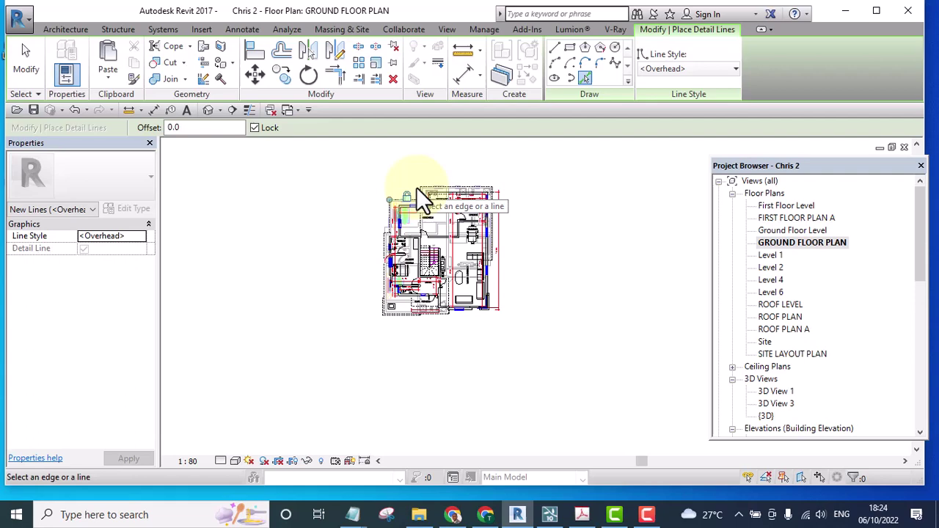
{"action": "left_click", "coordinate": [28, 63]}
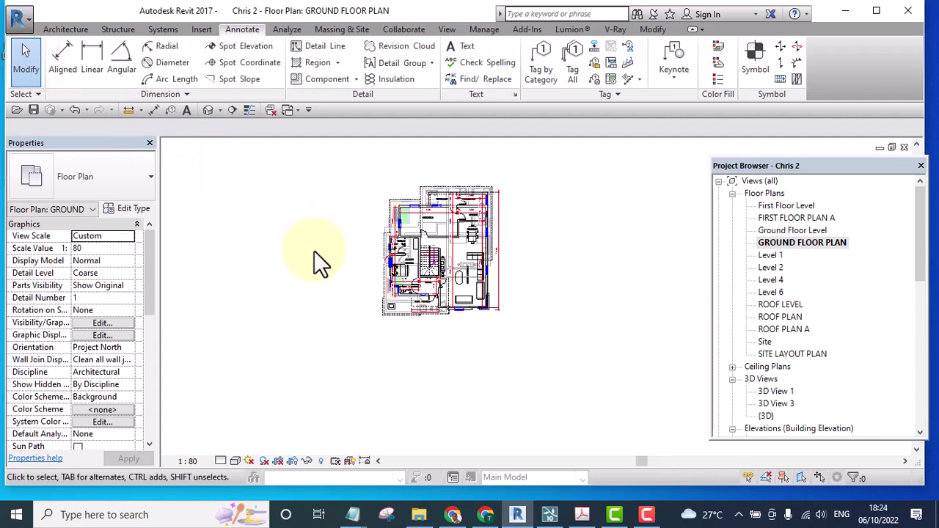
- Set the ground floor plan's underlay base level to None and apply it
{"action": "scroll", "coordinate": [382, 243], "scroll_direction": "up", "scroll_amount": 5}
{"action": "scroll", "coordinate": [414, 224], "scroll_direction": "down", "scroll_amount": 4}
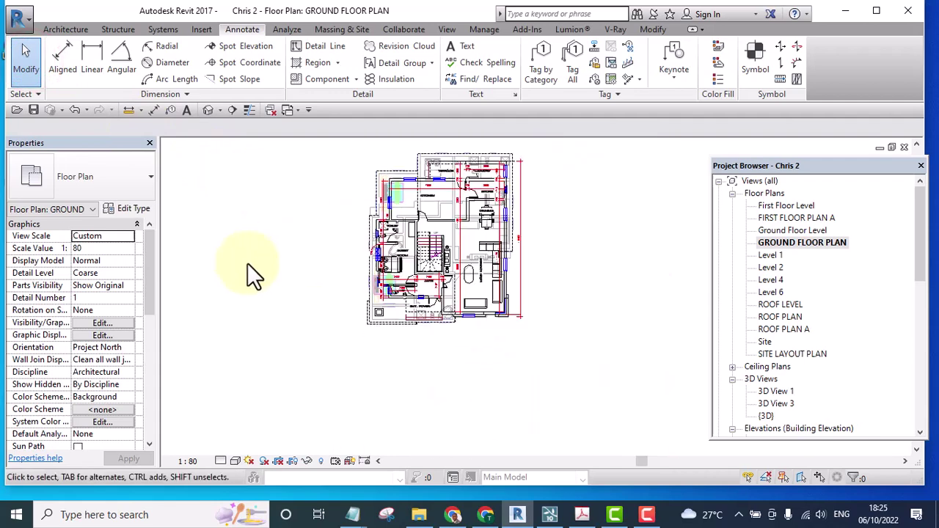
{"action": "left_click_drag", "start_coordinate": [151, 271], "coordinate": [156, 332]}
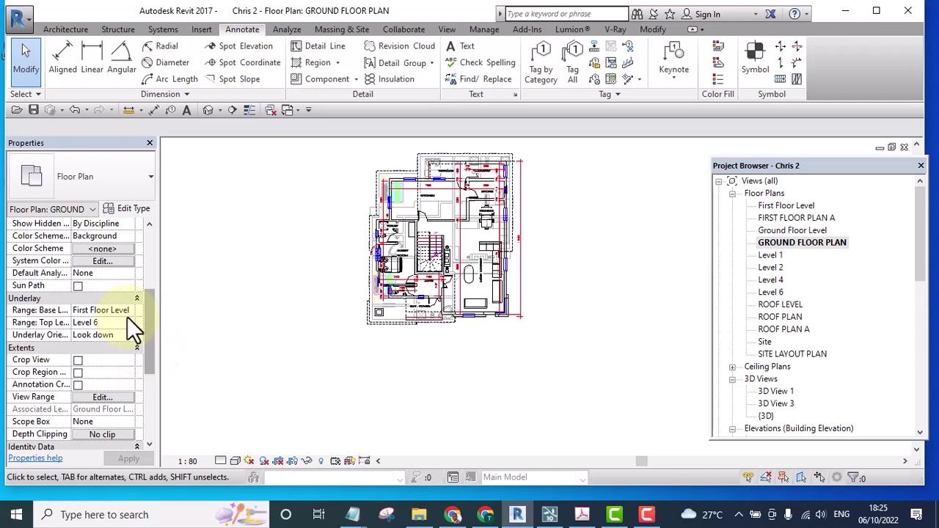
{"action": "left_click", "coordinate": [130, 309]}
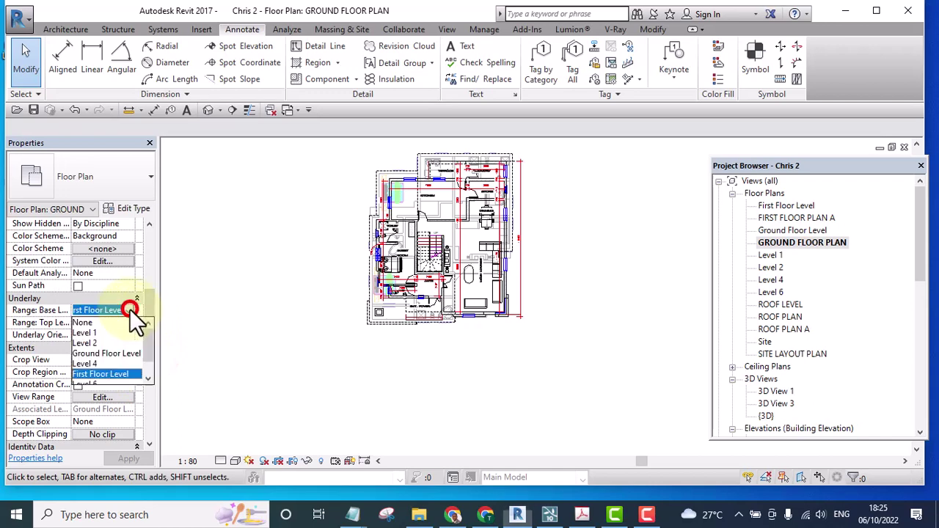
{"action": "left_click", "coordinate": [85, 320]}
{"action": "left_click", "coordinate": [128, 459]}
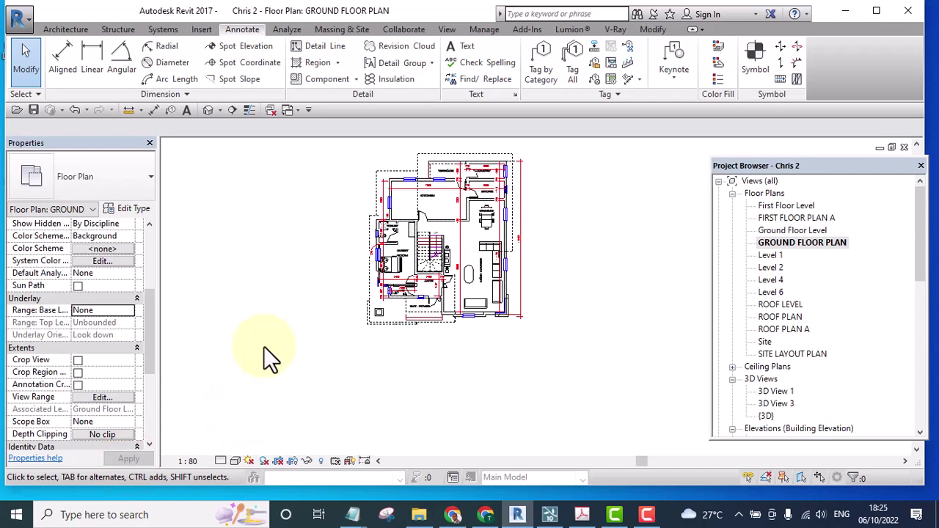
- Trim the vertical <Overhead> line beside the terrace and the horizontal one above the kitchen to a corner
{"action": "scroll", "coordinate": [417, 165], "scroll_direction": "up", "scroll_amount": 3}
{"action": "scroll", "coordinate": [360, 176], "scroll_direction": "up", "scroll_amount": 2}
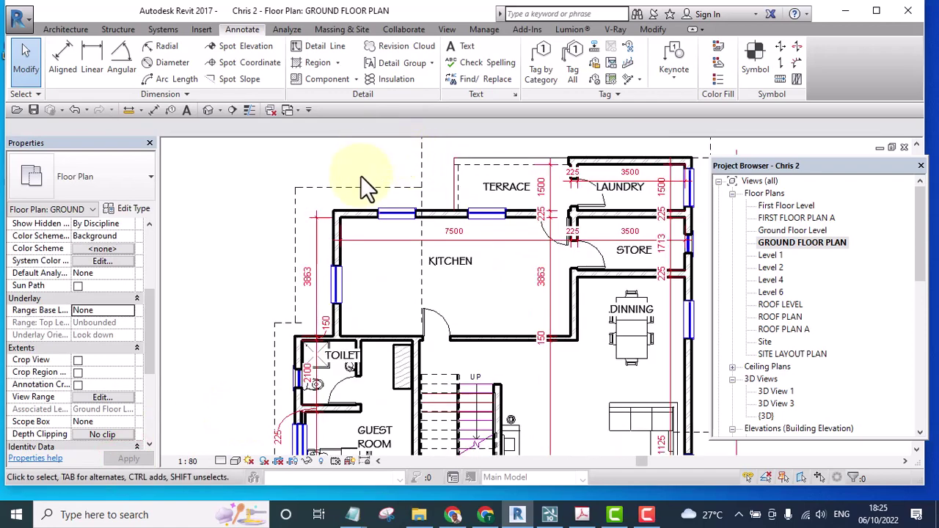
{"action": "scroll", "coordinate": [348, 162], "scroll_direction": "down", "scroll_amount": 3}
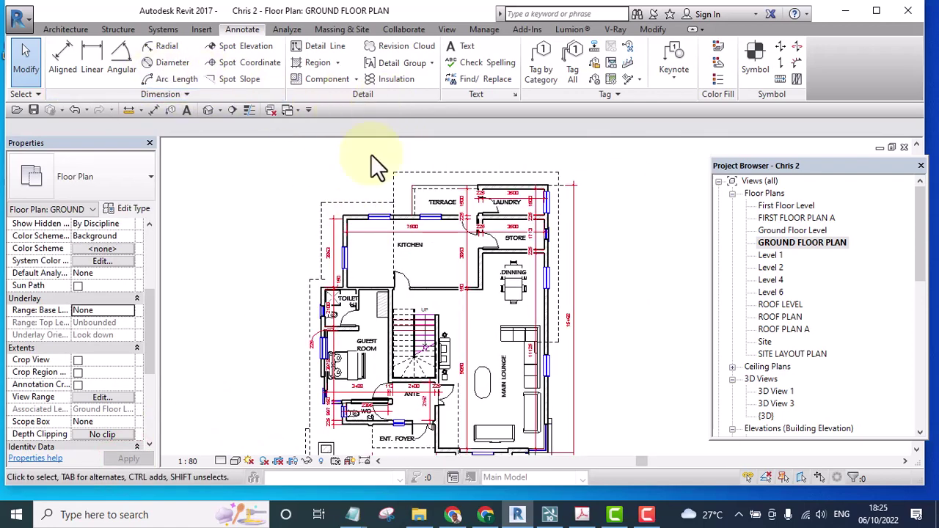
{"action": "key", "text": "t"}
{"action": "key", "text": "r"}
{"action": "scroll", "coordinate": [385, 187], "scroll_direction": "up", "scroll_amount": 1}
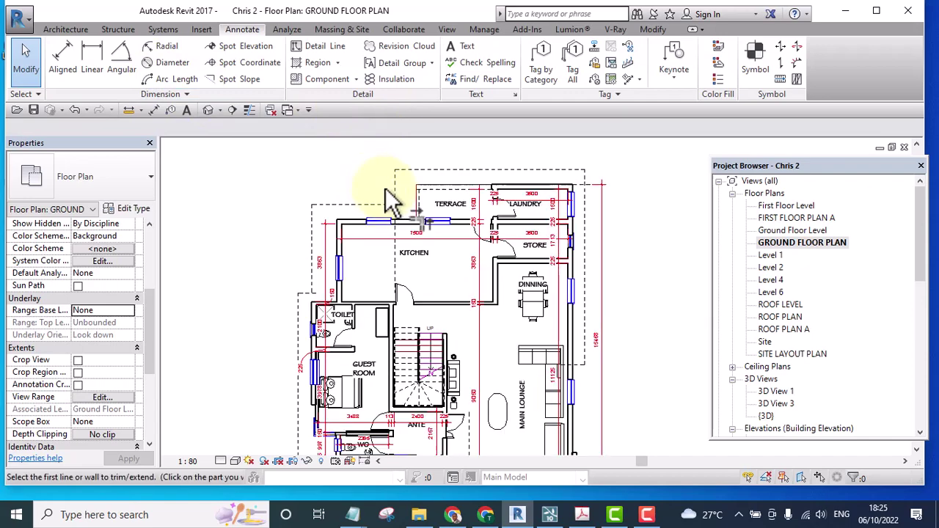
{"action": "scroll", "coordinate": [389, 189], "scroll_direction": "up", "scroll_amount": 2}
{"action": "left_click", "coordinate": [389, 185]}
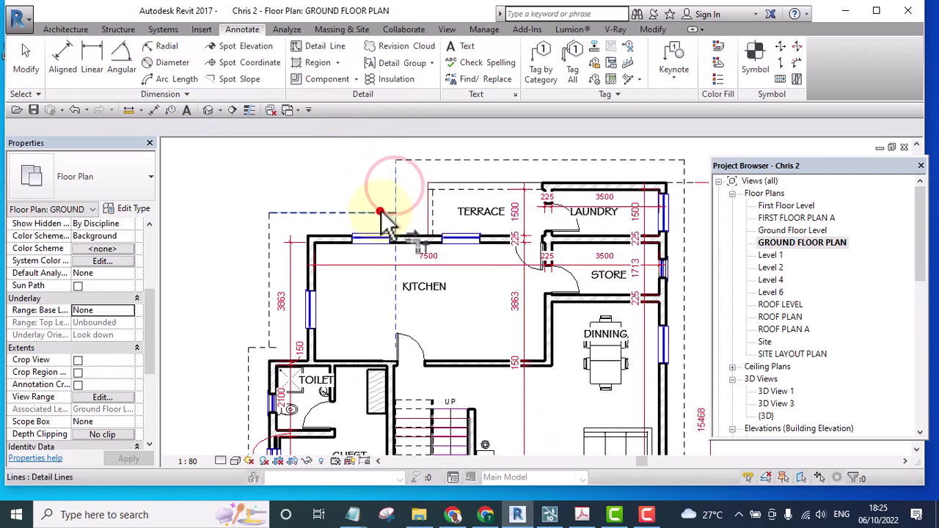
{"action": "left_click", "coordinate": [378, 212]}
{"action": "middle_click_drag", "start_coordinate": [442, 193], "coordinate": [406, 192]}
- Trim the vertical <Overhead> line at the main lounge's front wall face, keeping only its portion outside the wall
{"action": "scroll", "coordinate": [381, 184], "scroll_direction": "down", "scroll_amount": 4}
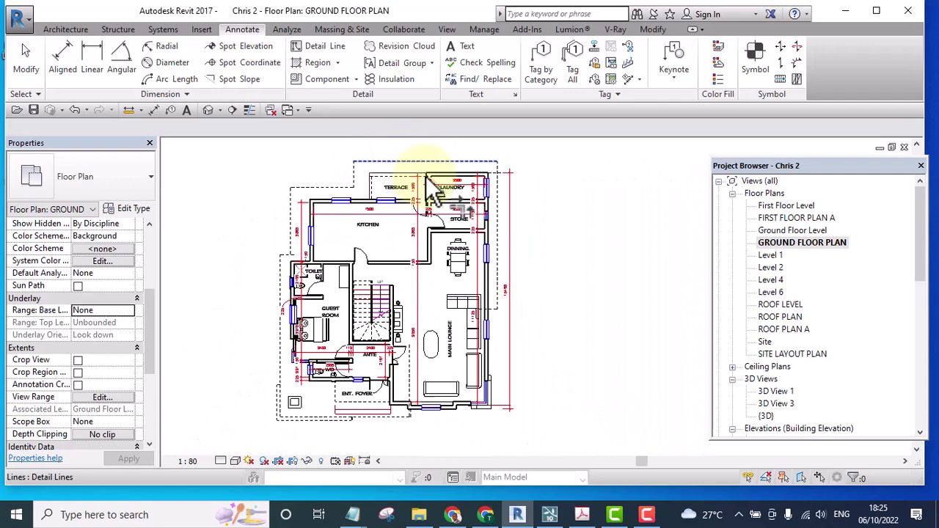
{"action": "scroll", "coordinate": [328, 356], "scroll_direction": "up", "scroll_amount": 4}
{"action": "scroll", "coordinate": [272, 268], "scroll_direction": "up", "scroll_amount": 3}
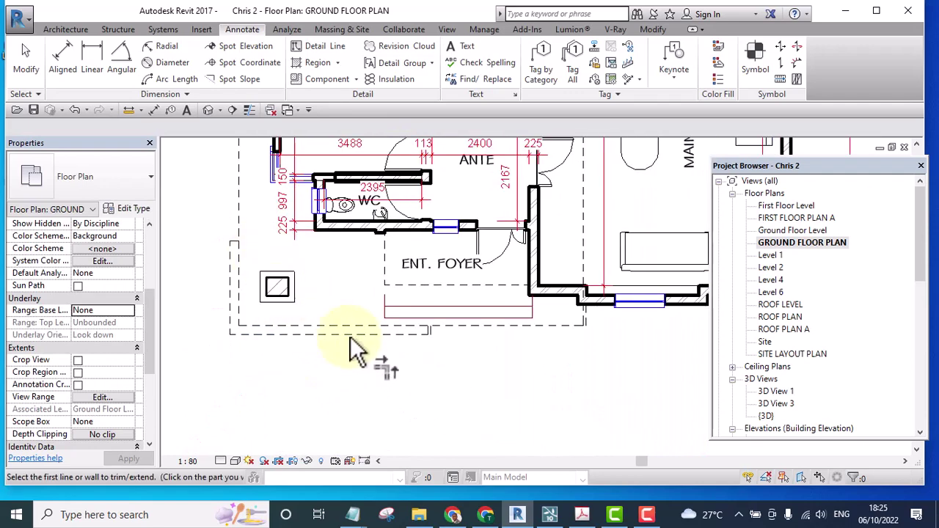
{"action": "scroll", "coordinate": [472, 398], "scroll_direction": "down", "scroll_amount": 2}
{"action": "scroll", "coordinate": [569, 352], "scroll_direction": "up", "scroll_amount": 3}
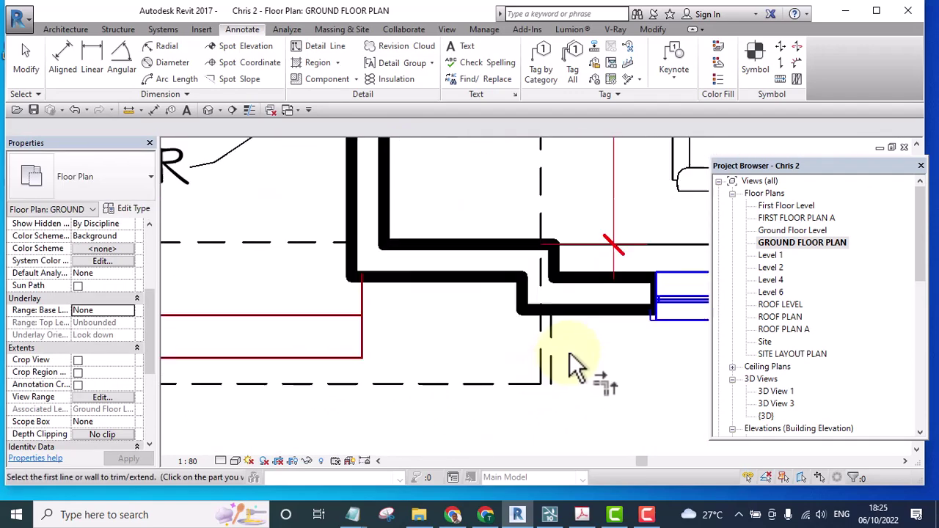
{"action": "scroll", "coordinate": [536, 323], "scroll_direction": "down", "scroll_amount": 2}
{"action": "scroll", "coordinate": [543, 282], "scroll_direction": "down", "scroll_amount": 1}
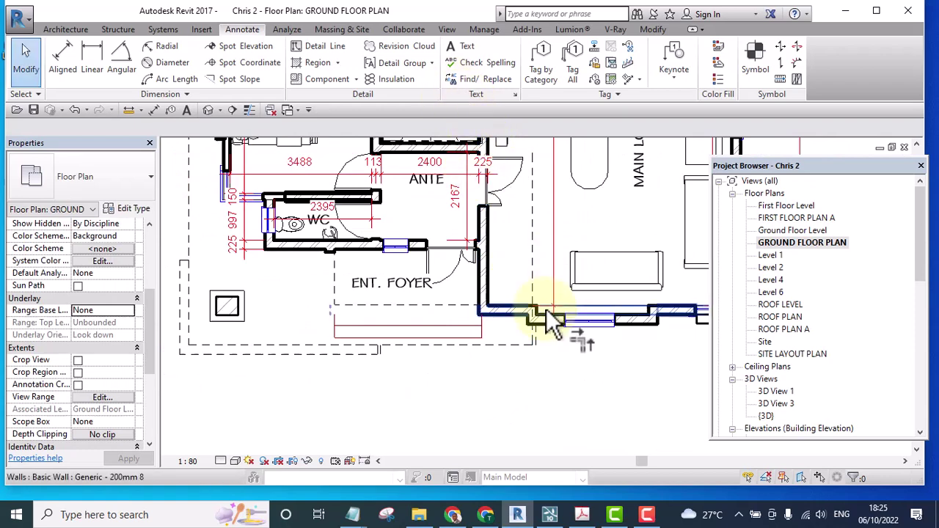
{"action": "key", "text": "t"}
{"action": "key", "text": "r"}
{"action": "scroll", "coordinate": [554, 323], "scroll_direction": "up", "scroll_amount": 5}
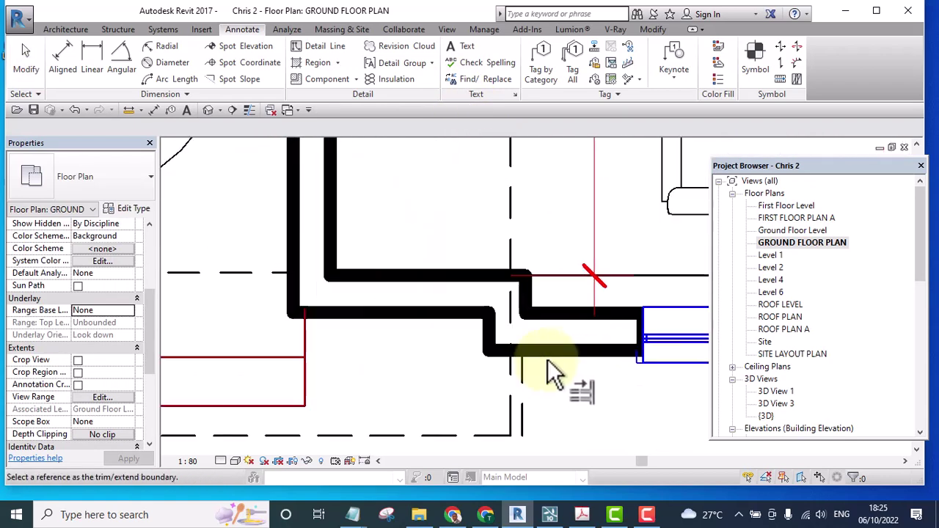
{"action": "left_click", "coordinate": [510, 369]}
{"action": "scroll", "coordinate": [514, 253], "scroll_direction": "down", "scroll_amount": 2}
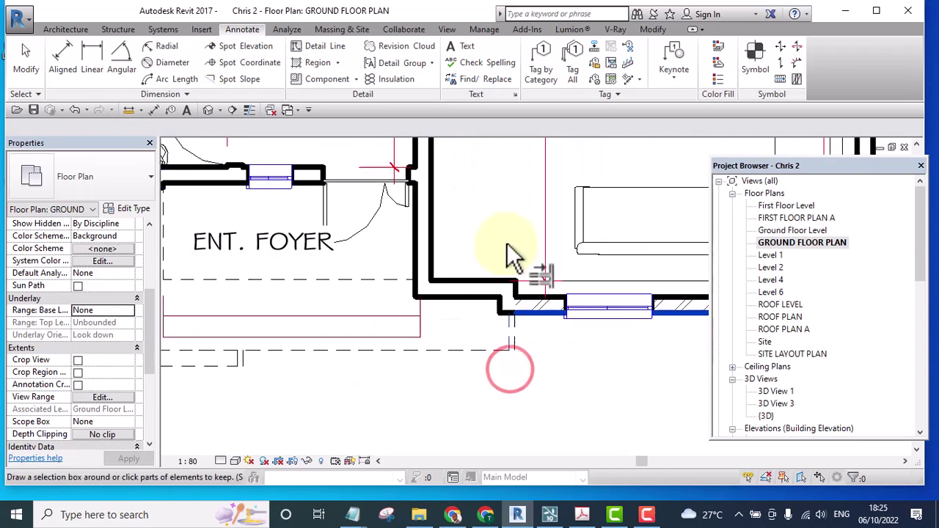
- Delete the duplicate short <Overhead> line beside the trimmed one in front of the main lounge wall
{"action": "scroll", "coordinate": [509, 318], "scroll_direction": "down", "scroll_amount": 1}
{"action": "scroll", "coordinate": [509, 321], "scroll_direction": "up", "scroll_amount": 3}
{"action": "left_click", "coordinate": [520, 316]}
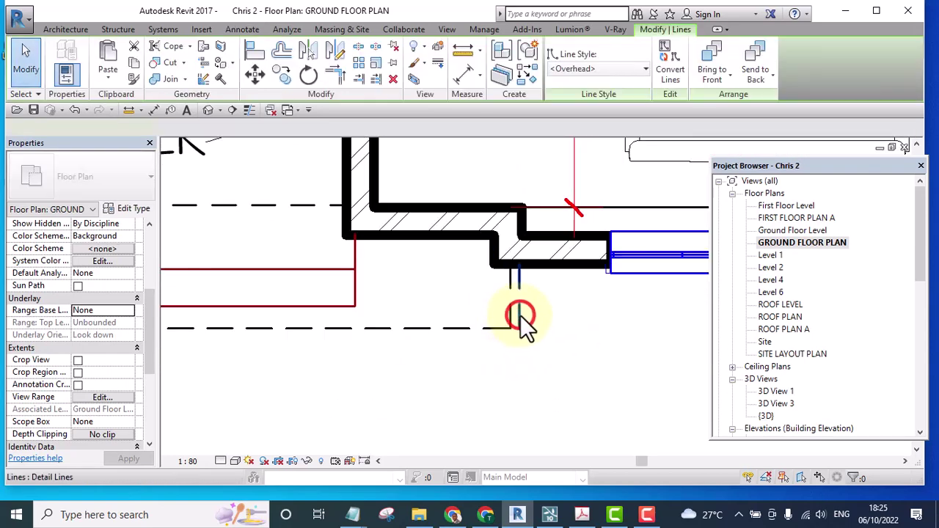
{"action": "key", "text": "Escape"}
{"action": "key", "text": "Escape"}
{"action": "scroll", "coordinate": [519, 312], "scroll_direction": "down", "scroll_amount": 2}
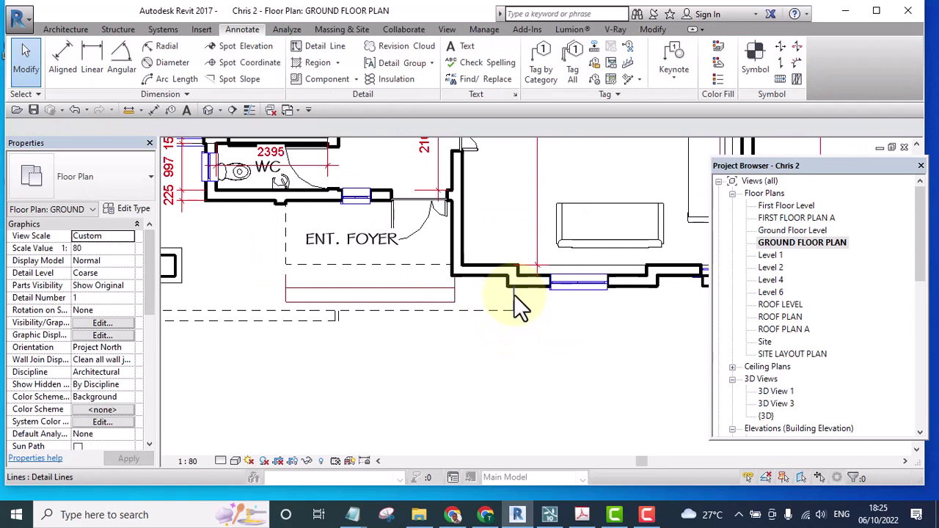
- Align the short vertical <Overhead> line with the stepped wall face of the main lounge, removing the conflicting constraints
{"action": "scroll", "coordinate": [517, 301], "scroll_direction": "up", "scroll_amount": 5}
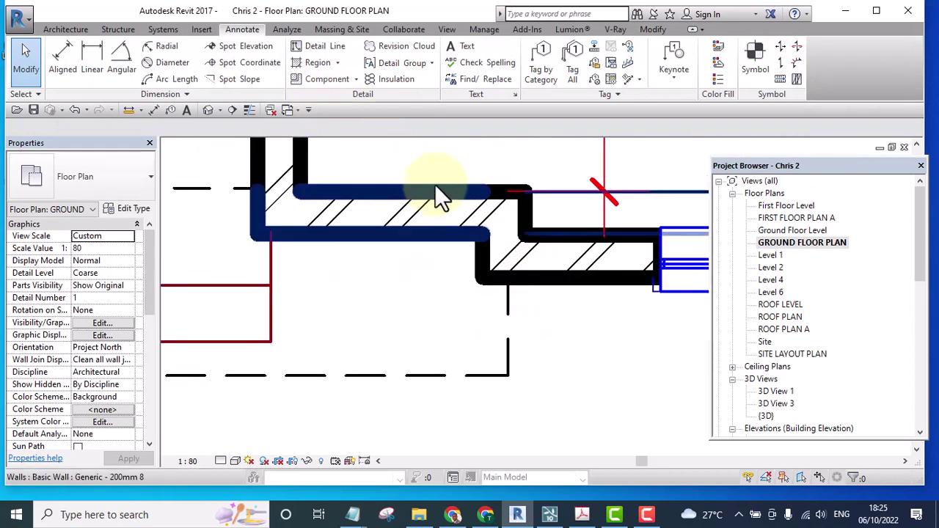
{"action": "key", "text": "a"}
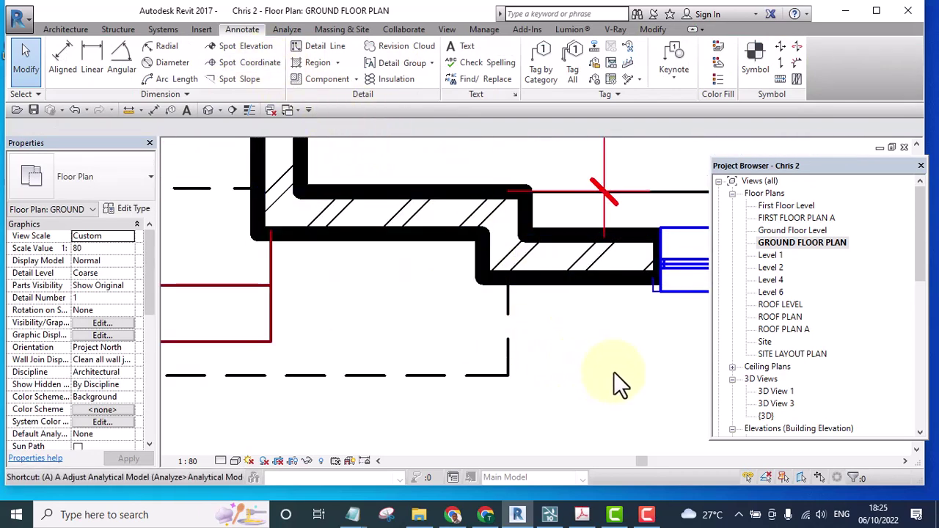
{"action": "key", "text": "l"}
{"action": "scroll", "coordinate": [547, 246], "scroll_direction": "up", "scroll_amount": 1}
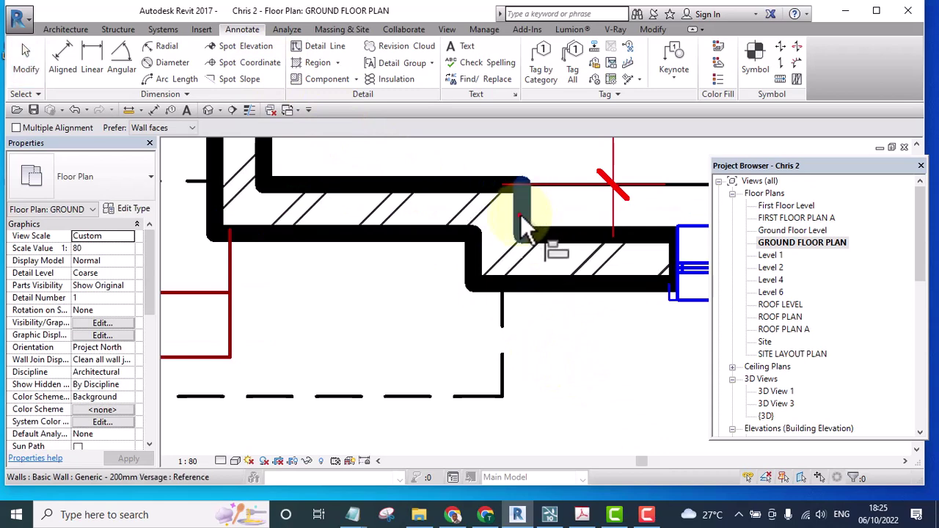
{"action": "left_click", "coordinate": [520, 214]}
{"action": "left_click", "coordinate": [497, 366]}
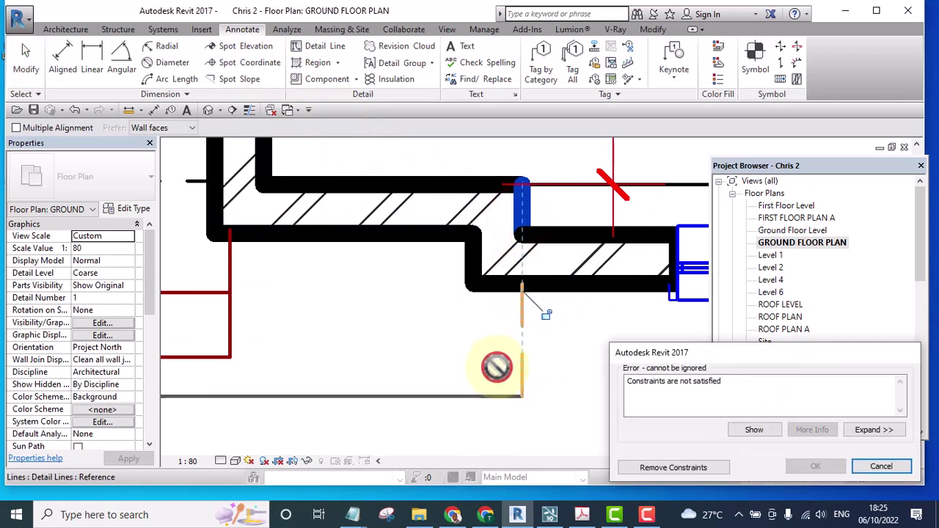
{"action": "left_click", "coordinate": [690, 467]}
{"action": "key", "text": "Escape"}
{"action": "key", "text": "Escape"}
{"action": "scroll", "coordinate": [609, 345], "scroll_direction": "down", "scroll_amount": 3}
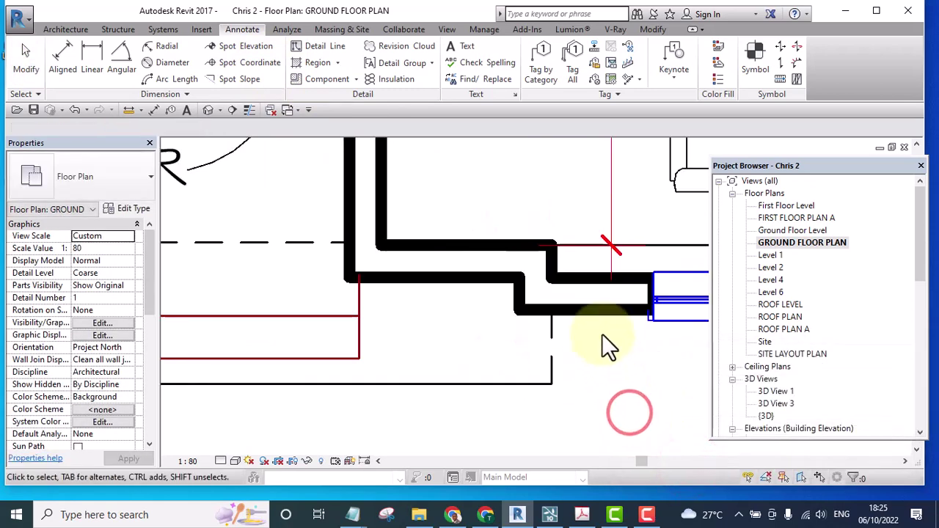
- Try to delete one of the two overlapping horizontal <Overhead> lines in front of the entrance foyer steps
{"action": "scroll", "coordinate": [539, 341], "scroll_direction": "up", "scroll_amount": 4}
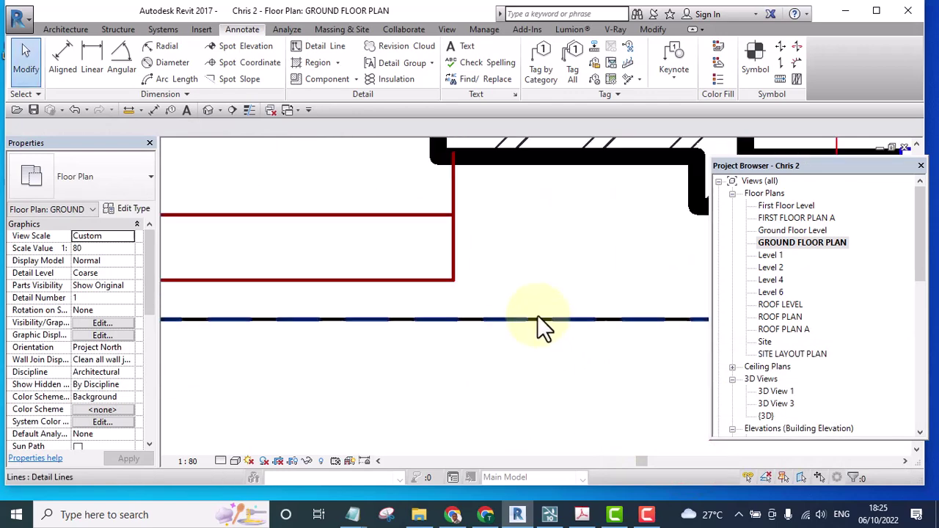
{"action": "left_click", "coordinate": [538, 321]}
{"action": "scroll", "coordinate": [539, 327], "scroll_direction": "down", "scroll_amount": 3}
{"action": "left_click", "coordinate": [542, 369]}
{"action": "scroll", "coordinate": [542, 369], "scroll_direction": "down", "scroll_amount": 3}
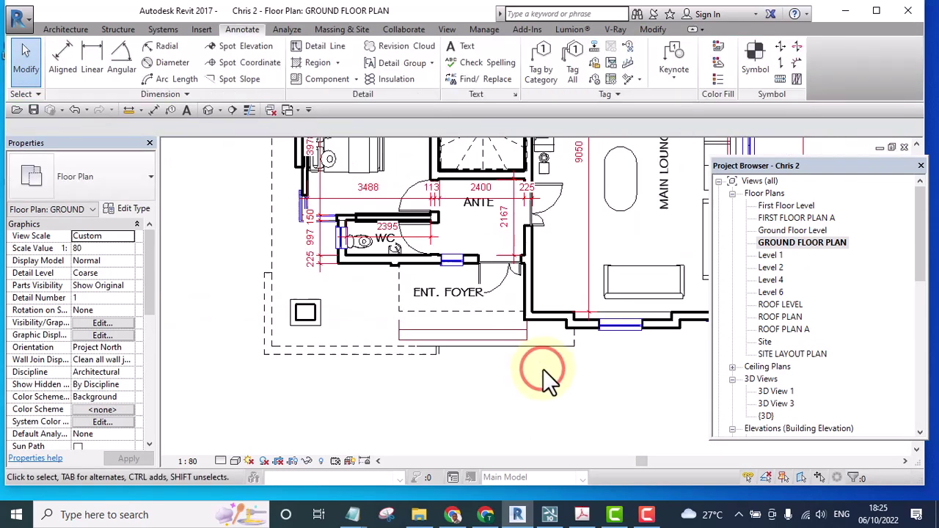
{"action": "scroll", "coordinate": [499, 349], "scroll_direction": "up", "scroll_amount": 3}
{"action": "scroll", "coordinate": [413, 340], "scroll_direction": "up", "scroll_amount": 3}
{"action": "left_click", "coordinate": [413, 339]}
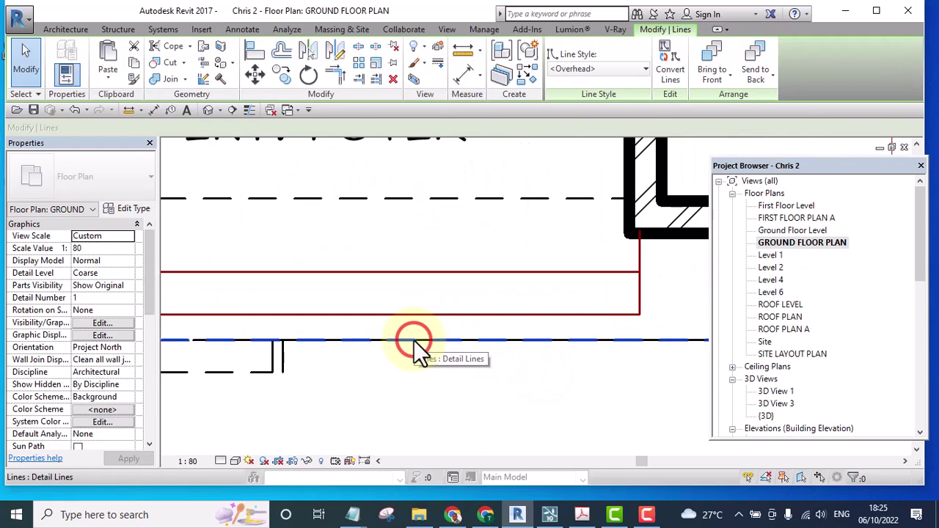
{"action": "scroll", "coordinate": [413, 340], "scroll_direction": "down", "scroll_amount": 3}
{"action": "left_click", "coordinate": [414, 349]}
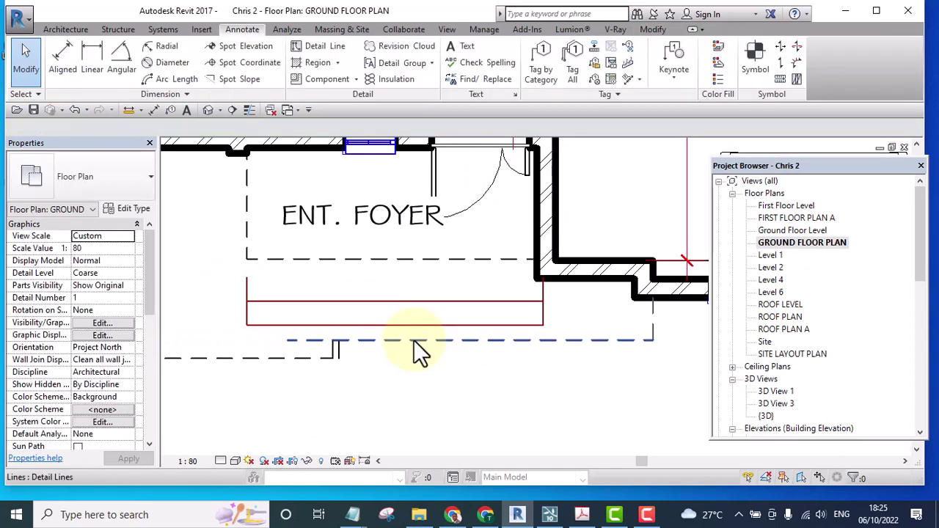
{"action": "scroll", "coordinate": [409, 370], "scroll_direction": "down", "scroll_amount": 3}
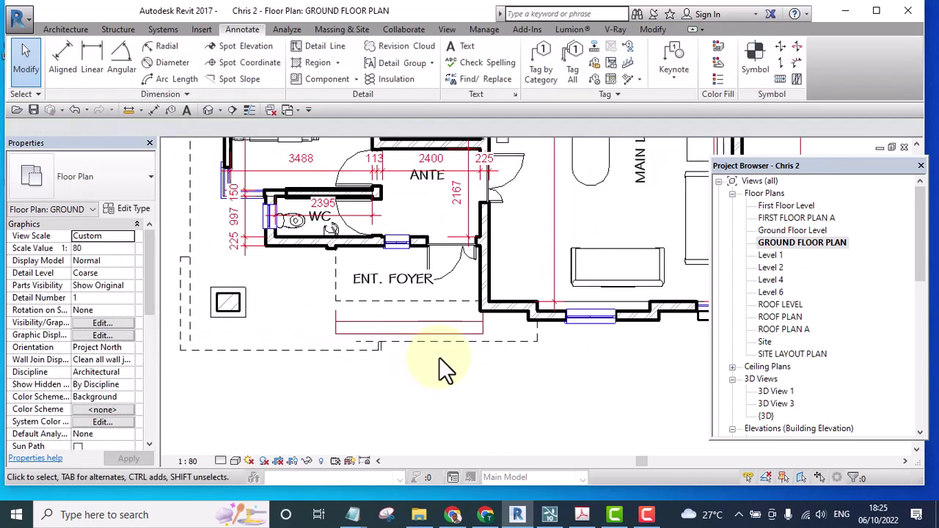
{"action": "scroll", "coordinate": [439, 356], "scroll_direction": "up", "scroll_amount": 3}
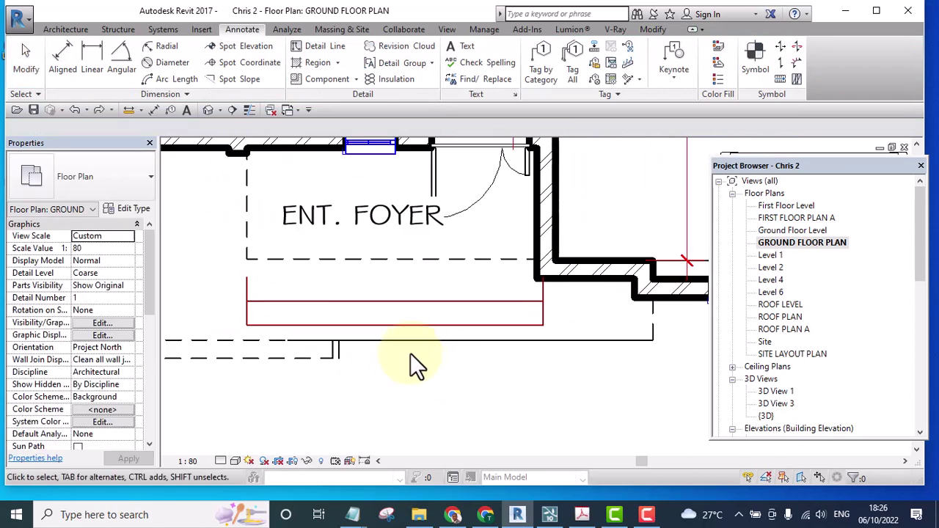
{"action": "scroll", "coordinate": [414, 356], "scroll_direction": "down", "scroll_amount": 3}
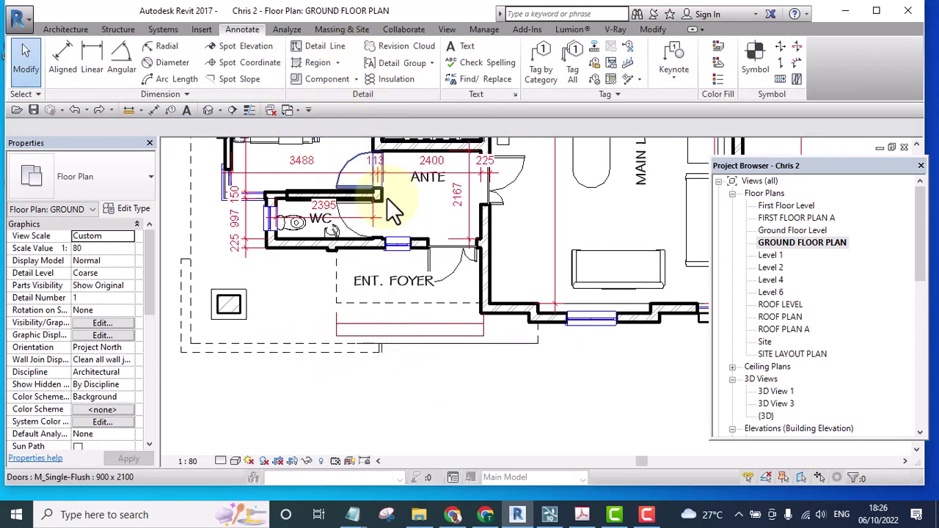
- Trim the long horizontal <Overhead> line in front of the entrance steps and the short vertical line on the column side to a corner
{"action": "scroll", "coordinate": [368, 367], "scroll_direction": "up", "scroll_amount": 5}
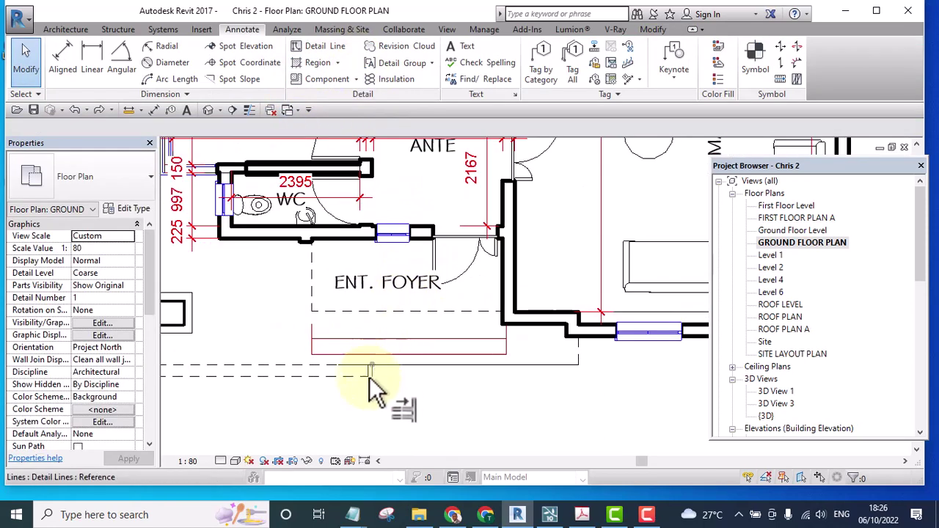
{"action": "left_click", "coordinate": [368, 350]}
{"action": "scroll", "coordinate": [368, 349], "scroll_direction": "down", "scroll_amount": 5}
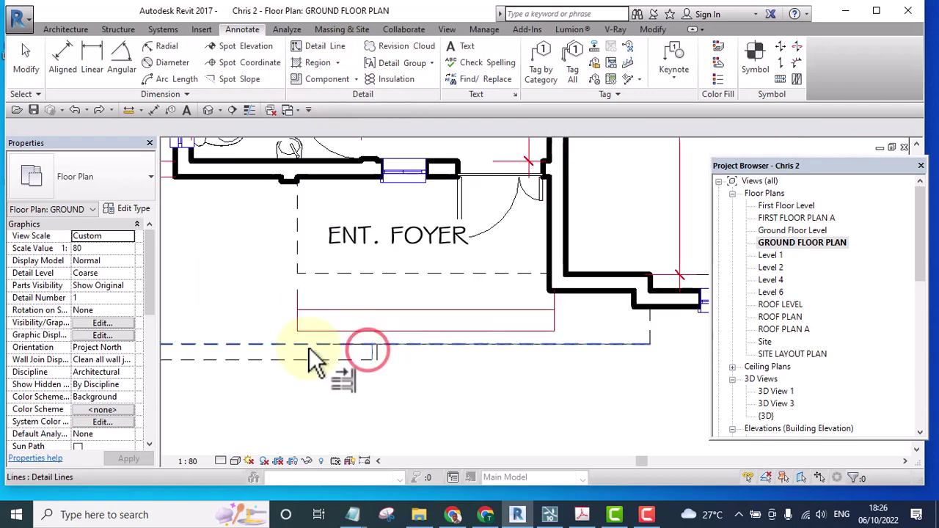
{"action": "left_click", "coordinate": [258, 340]}
{"action": "scroll", "coordinate": [417, 367], "scroll_direction": "up", "scroll_amount": 4}
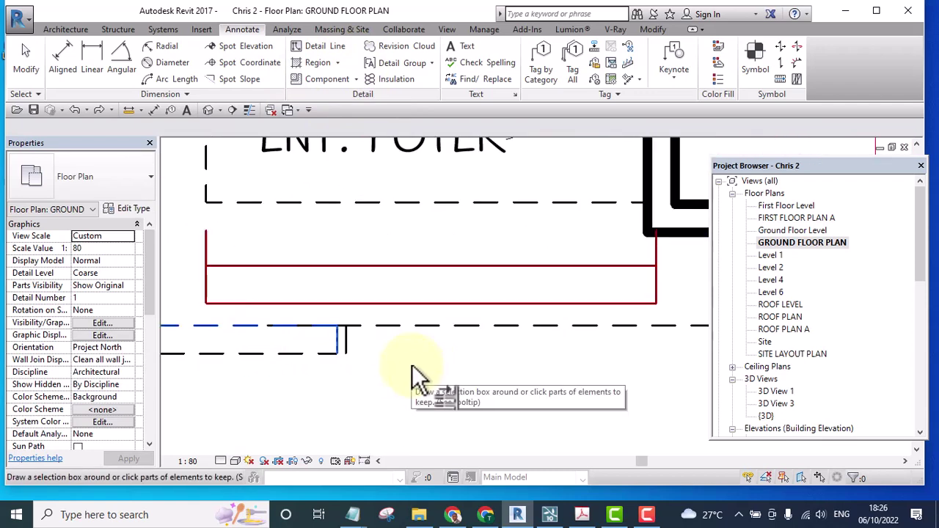
- Delete the duplicate short vertical <Overhead> line beside the trimmed corner in front of the entrance steps
{"action": "left_click", "coordinate": [345, 339]}
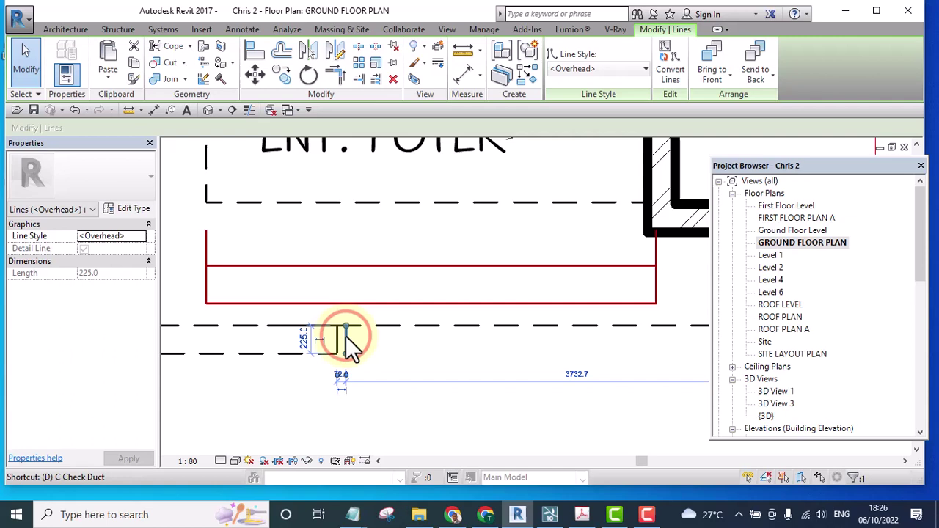
{"action": "key", "text": "Delete"}
{"action": "scroll", "coordinate": [356, 342], "scroll_direction": "down", "scroll_amount": 8}
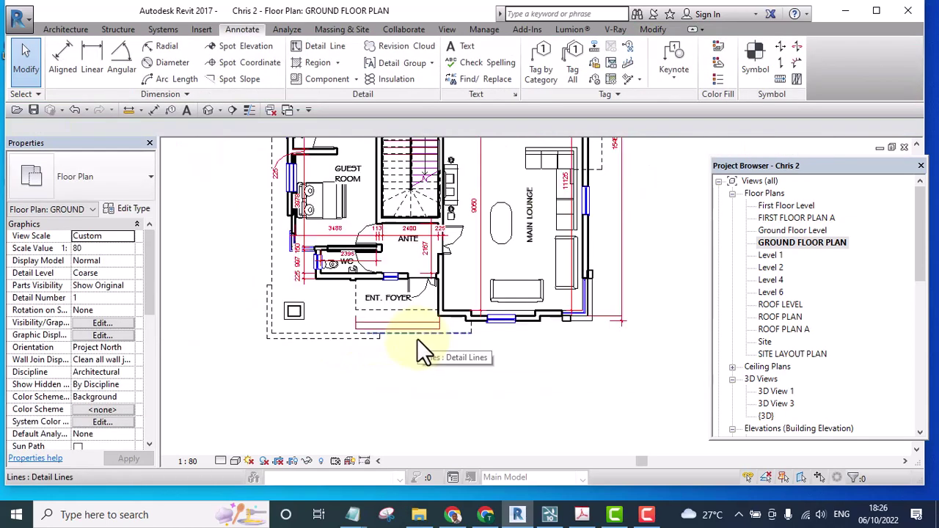
- Review the dashed <Overhead> outline around the whole ground floor plan, from the terrace and laundry to the main lounge
{"action": "scroll", "coordinate": [410, 372], "scroll_direction": "down", "scroll_amount": 5}
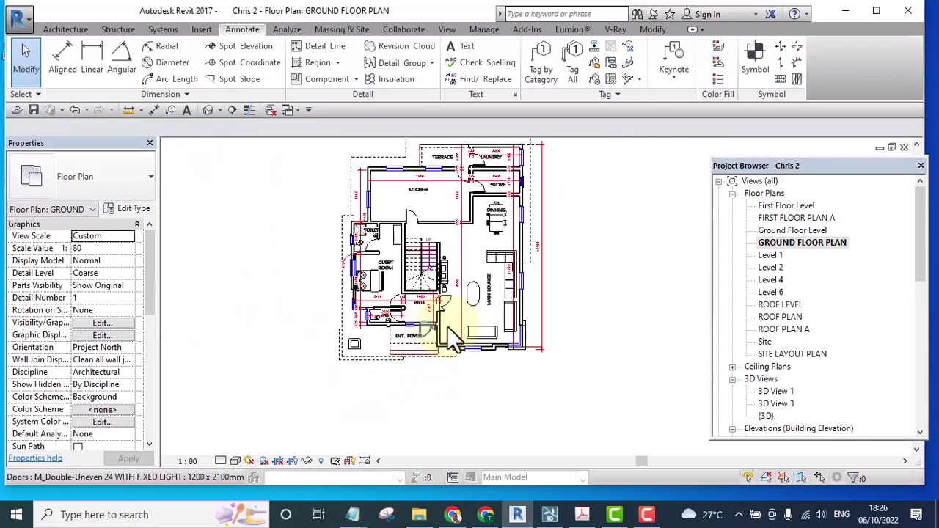
{"action": "middle_click_drag", "start_coordinate": [572, 221], "coordinate": [599, 319]}
{"action": "scroll", "coordinate": [400, 222], "scroll_direction": "up", "scroll_amount": 4}
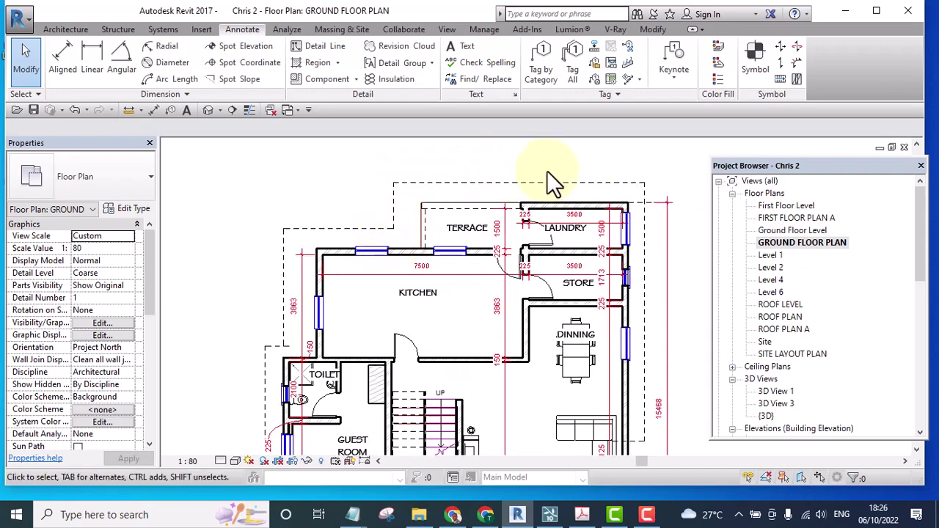
{"action": "middle_click_drag", "start_coordinate": [580, 238], "coordinate": [505, 180]}
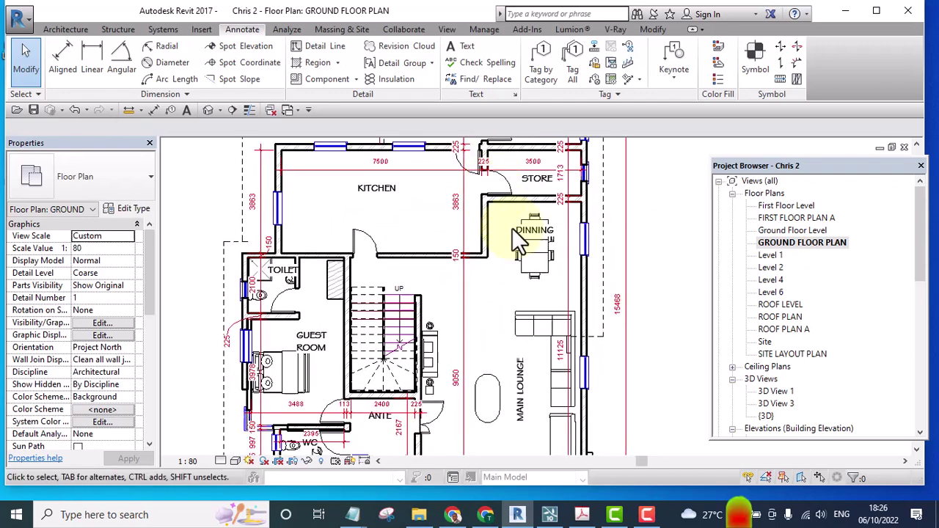
{"action": "scroll", "coordinate": [512, 228], "scroll_direction": "down", "scroll_amount": 3}
{"action": "scroll", "coordinate": [605, 347], "scroll_direction": "up", "scroll_amount": 2}
{"action": "middle_click_drag", "start_coordinate": [605, 346], "coordinate": [621, 335]}
{"action": "scroll", "coordinate": [506, 320], "scroll_direction": "up", "scroll_amount": 2}
{"action": "middle_click_drag", "start_coordinate": [486, 314], "coordinate": [520, 341]}
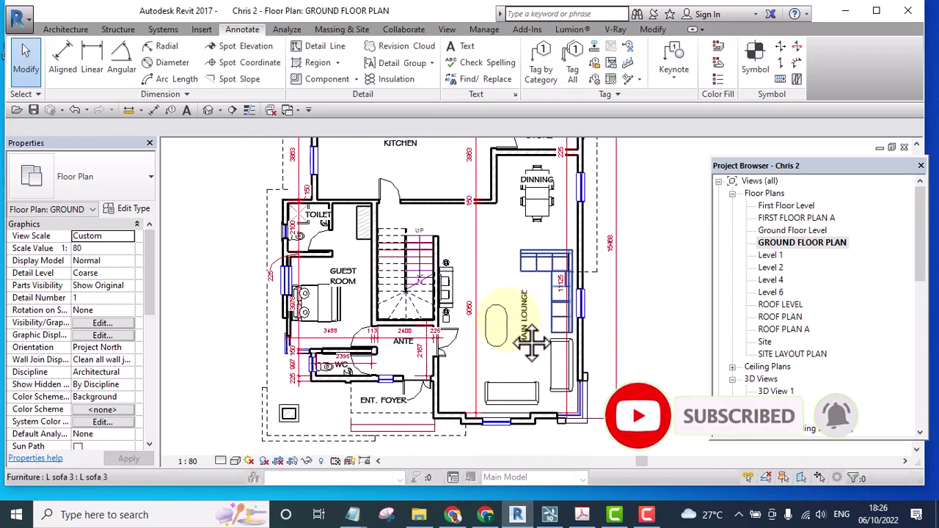
{"action": "scroll", "coordinate": [509, 319], "scroll_direction": "up", "scroll_amount": 2}
{"action": "scroll", "coordinate": [547, 310], "scroll_direction": "down", "scroll_amount": 4}
{"action": "scroll", "coordinate": [565, 272], "scroll_direction": "up", "scroll_amount": 6}
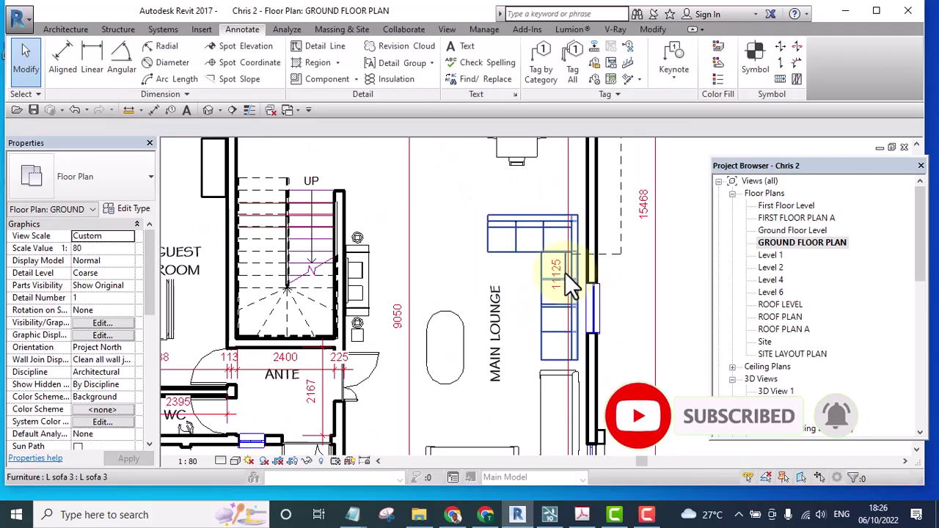